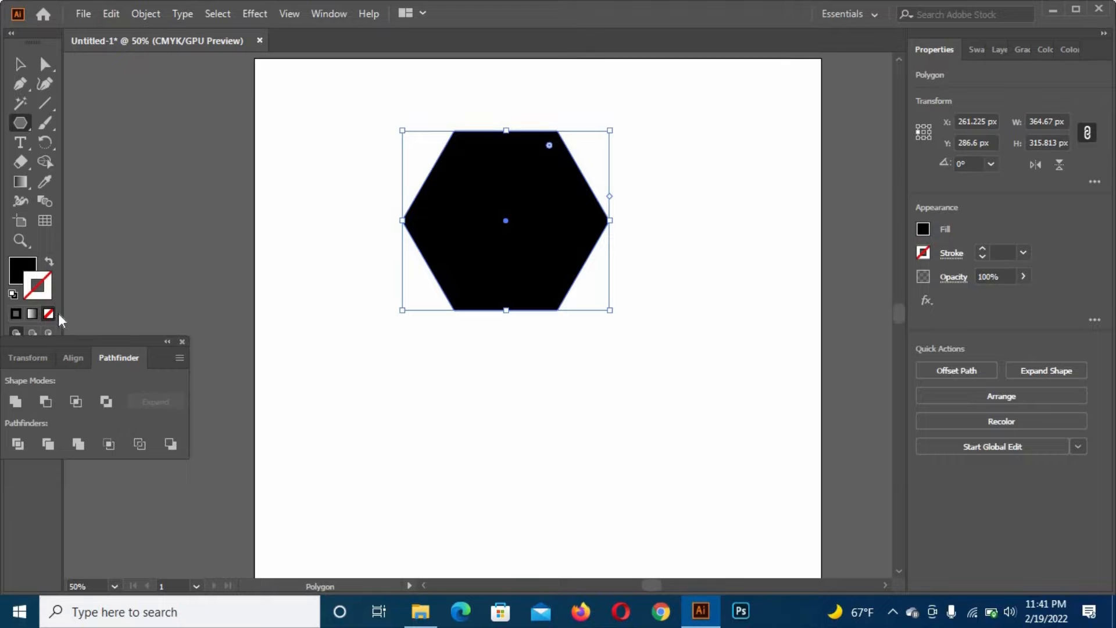
- Remove the hexagon's fill and give it a black 40 pt stroke
{"action": "left_click", "coordinate": [51, 312]}
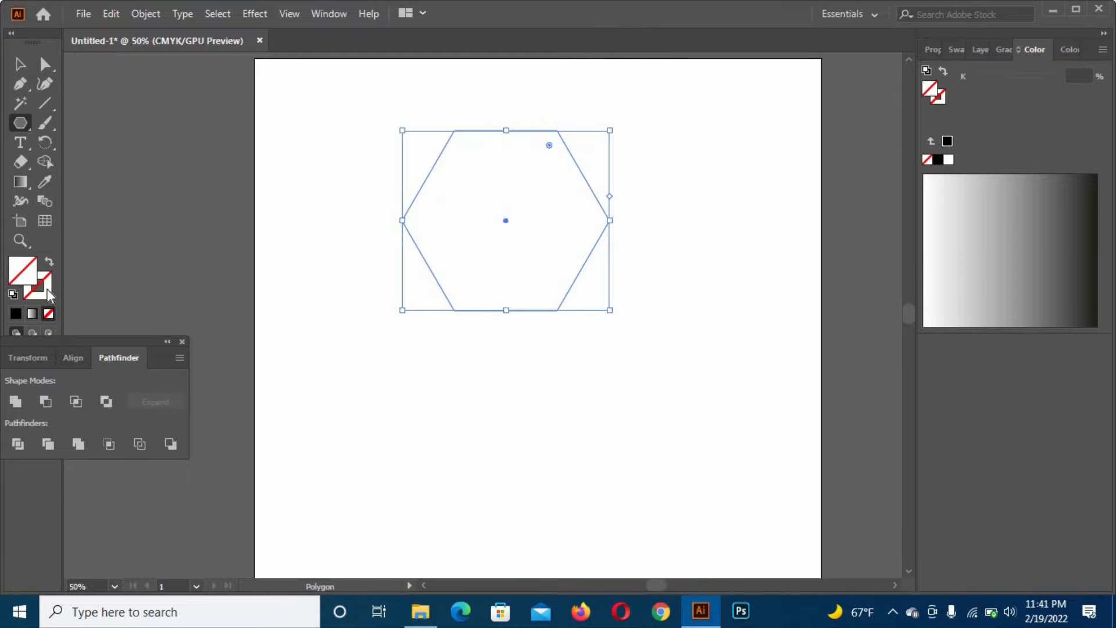
{"action": "left_click", "coordinate": [47, 288]}
{"action": "left_click", "coordinate": [20, 64]}
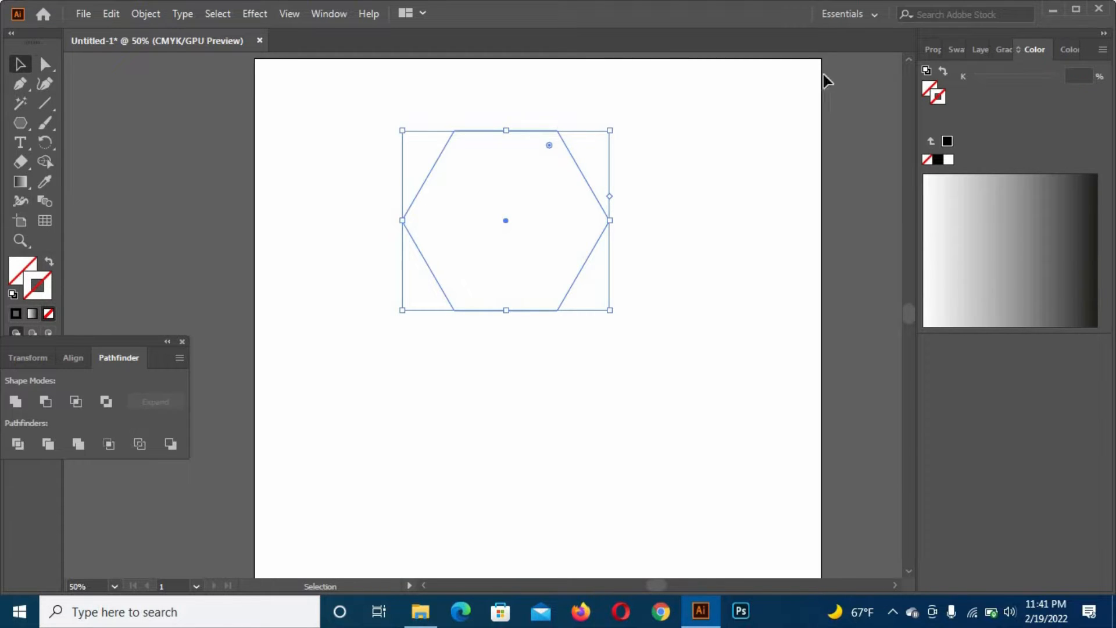
{"action": "left_click", "coordinate": [937, 53]}
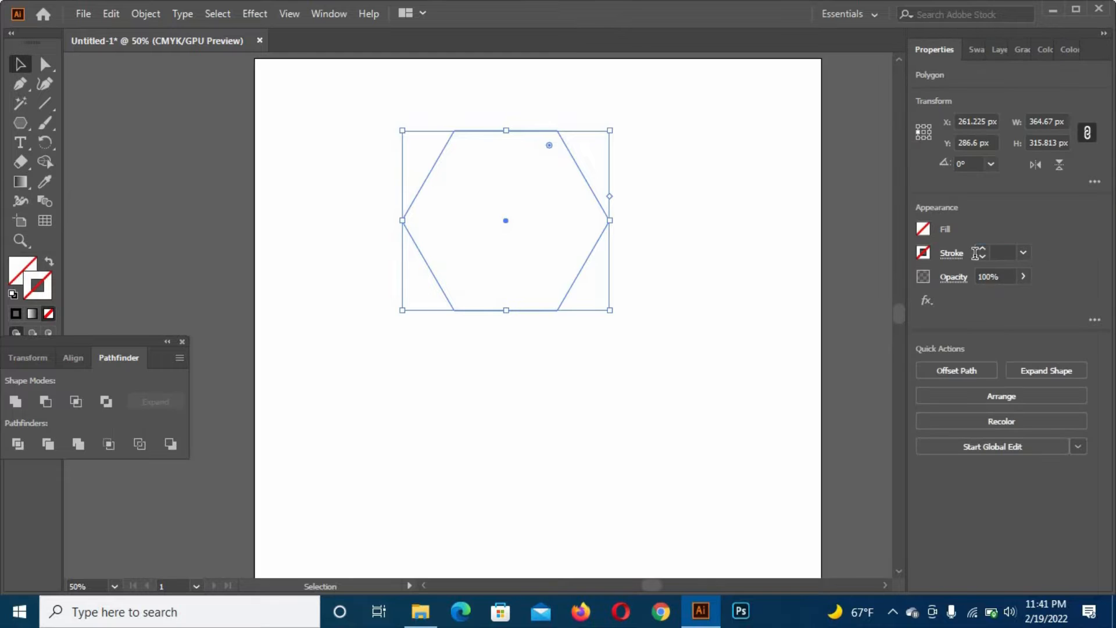
{"action": "left_click", "coordinate": [977, 252]}
{"action": "key", "text": "Return"}
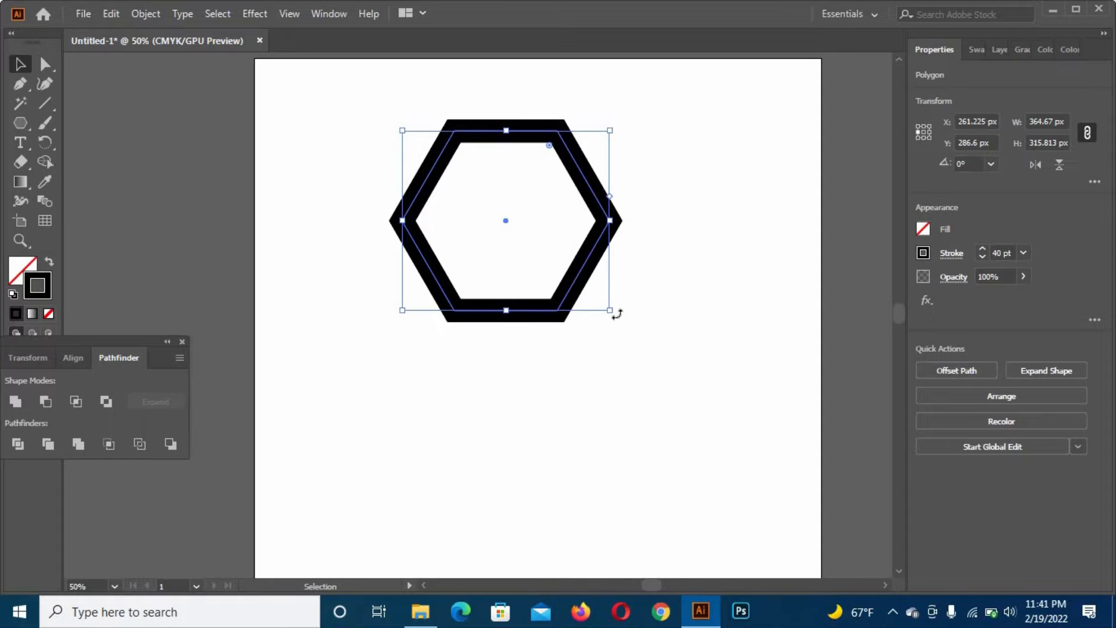
- Rotate the hexagon 90° so it stands on a corner, and enlarge it from its center to about 366 × 422 px
{"action": "left_click_drag", "start_coordinate": [616, 314], "coordinate": [529, 327]}
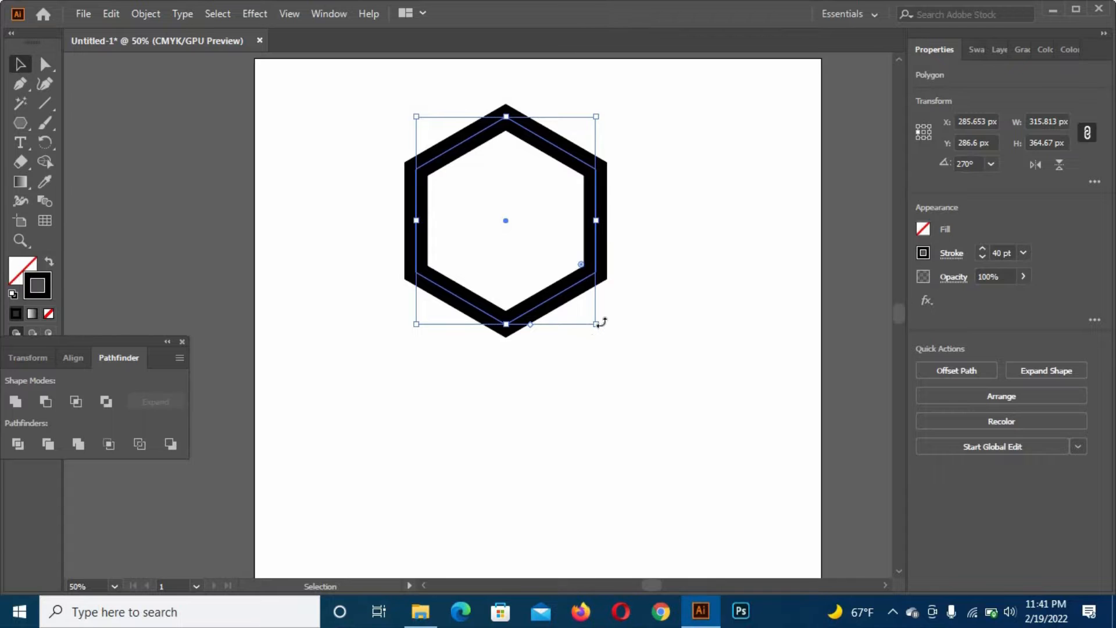
{"action": "left_click_drag", "start_coordinate": [595, 326], "coordinate": [609, 341]}
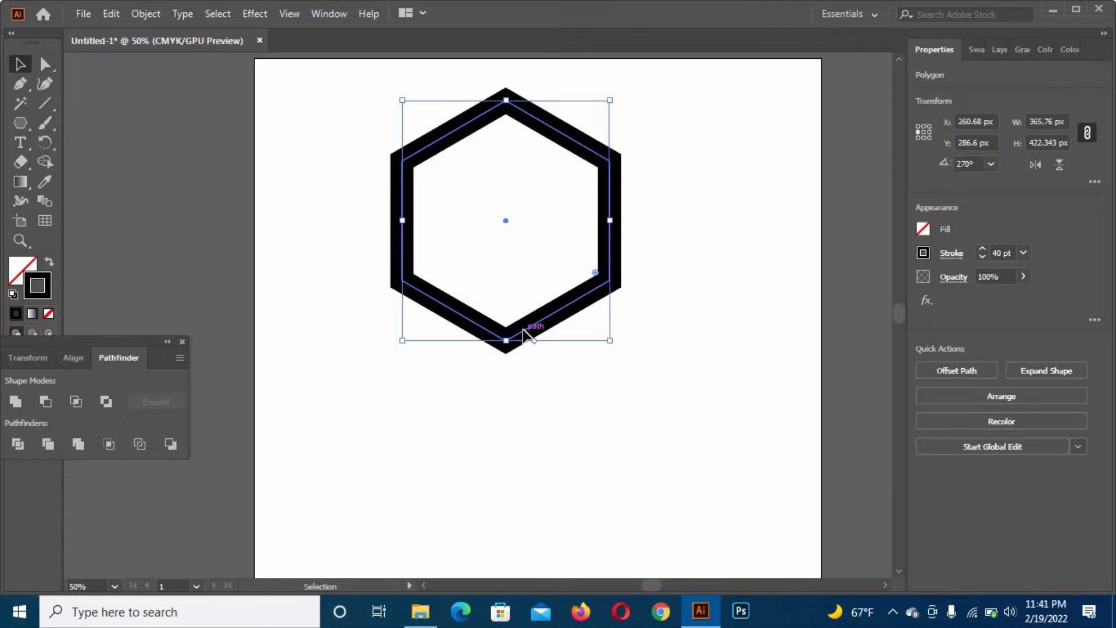
- Copy the hexagon, paste it in place and move the copy straight down by about 86 px
{"action": "left_click", "coordinate": [145, 13]}
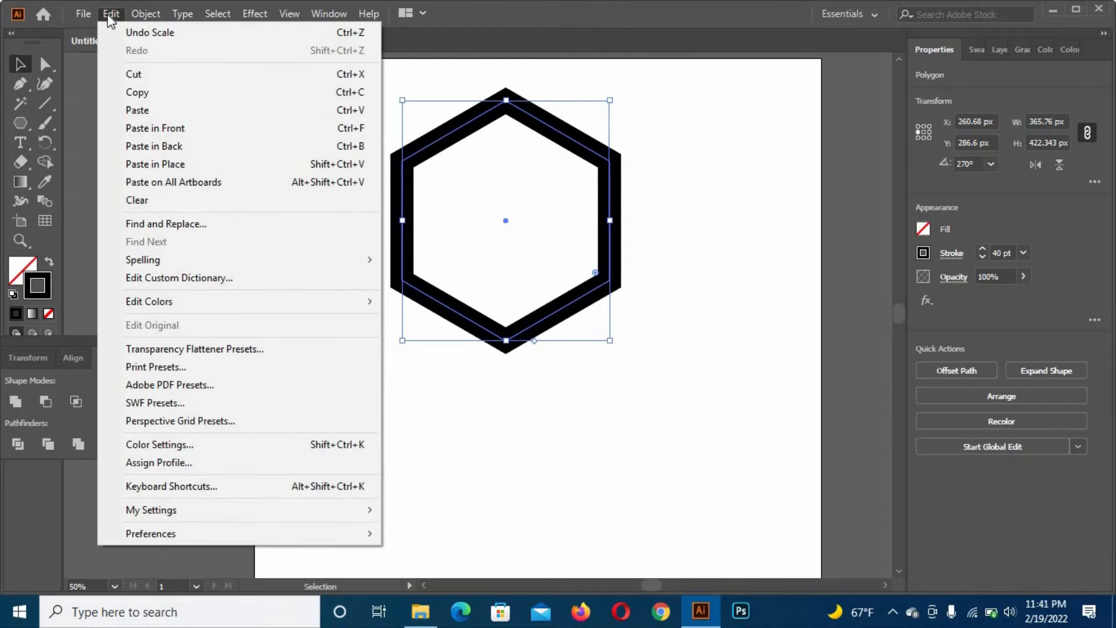
{"action": "left_click", "coordinate": [111, 20]}
{"action": "left_click", "coordinate": [109, 14]}
{"action": "left_click", "coordinate": [138, 92]}
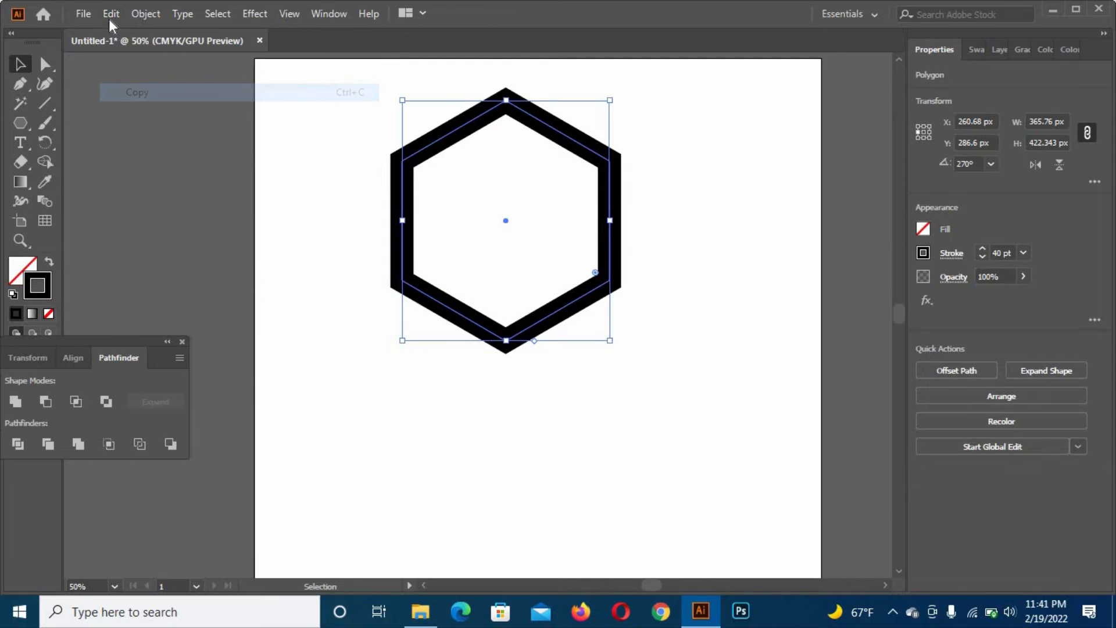
{"action": "left_click", "coordinate": [110, 16]}
{"action": "left_click", "coordinate": [163, 164]}
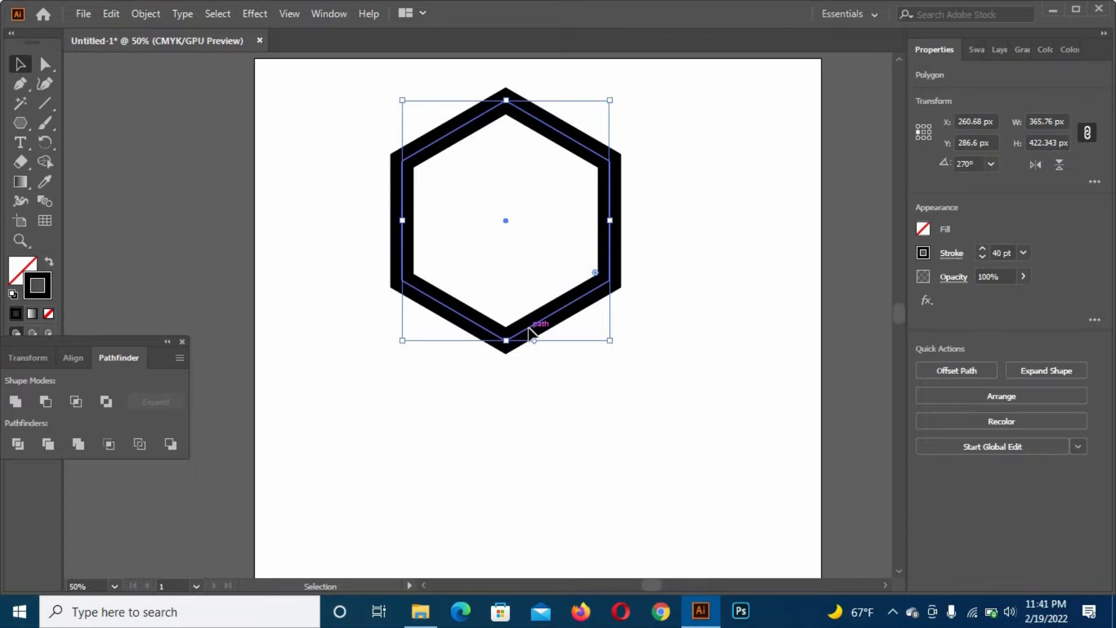
{"action": "left_click_drag", "start_coordinate": [533, 341], "coordinate": [547, 377]}
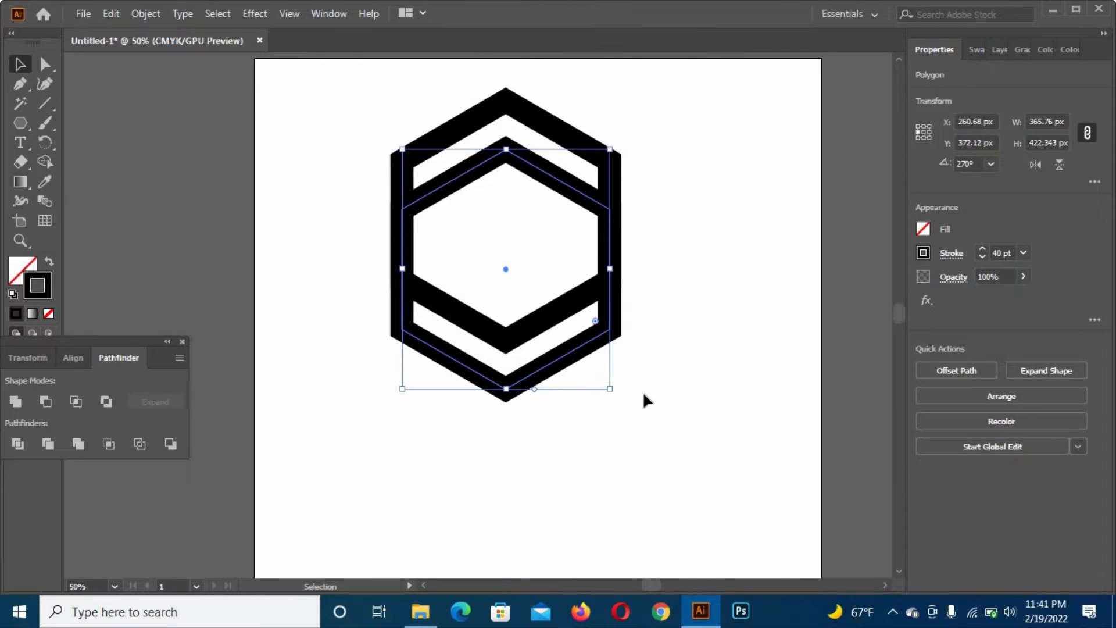
- Group the two overlapping hexagons and move the group down and right toward the middle of the artboard
{"action": "left_click_drag", "start_coordinate": [332, 151], "coordinate": [626, 407]}
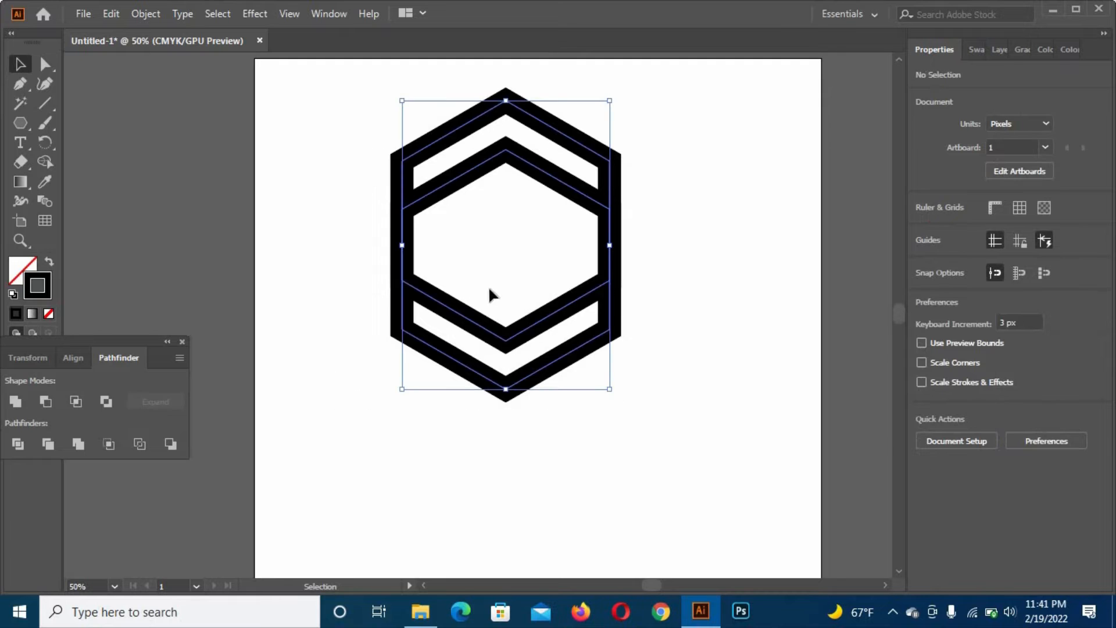
{"action": "right_click", "coordinate": [470, 319]}
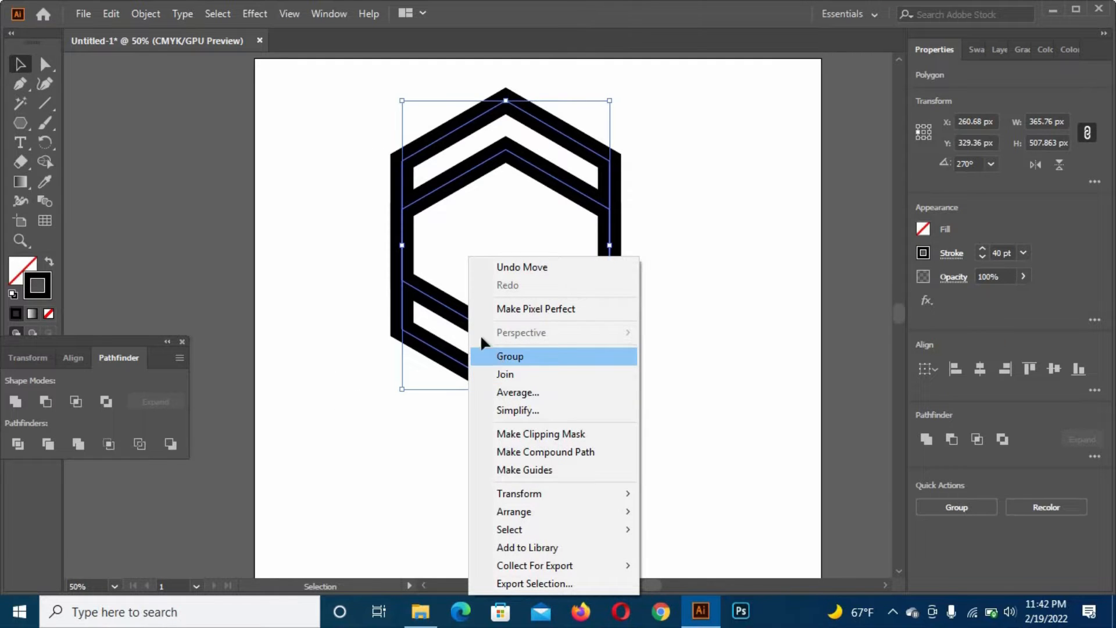
{"action": "left_click", "coordinate": [482, 353]}
{"action": "left_click_drag", "start_coordinate": [487, 337], "coordinate": [547, 377]}
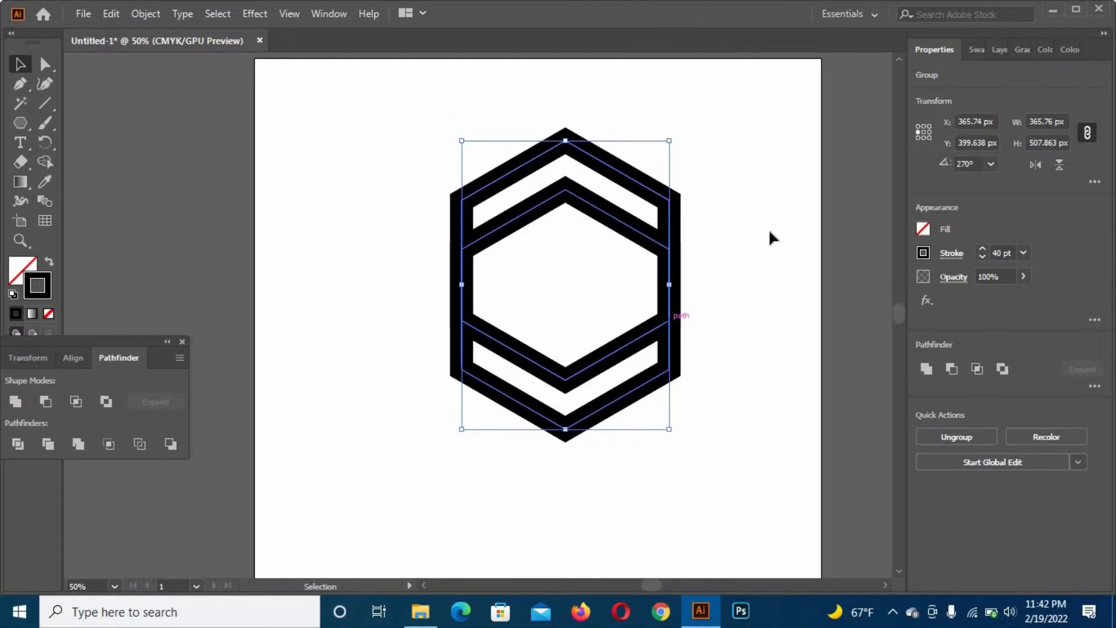
{"action": "left_click", "coordinate": [371, 223]}
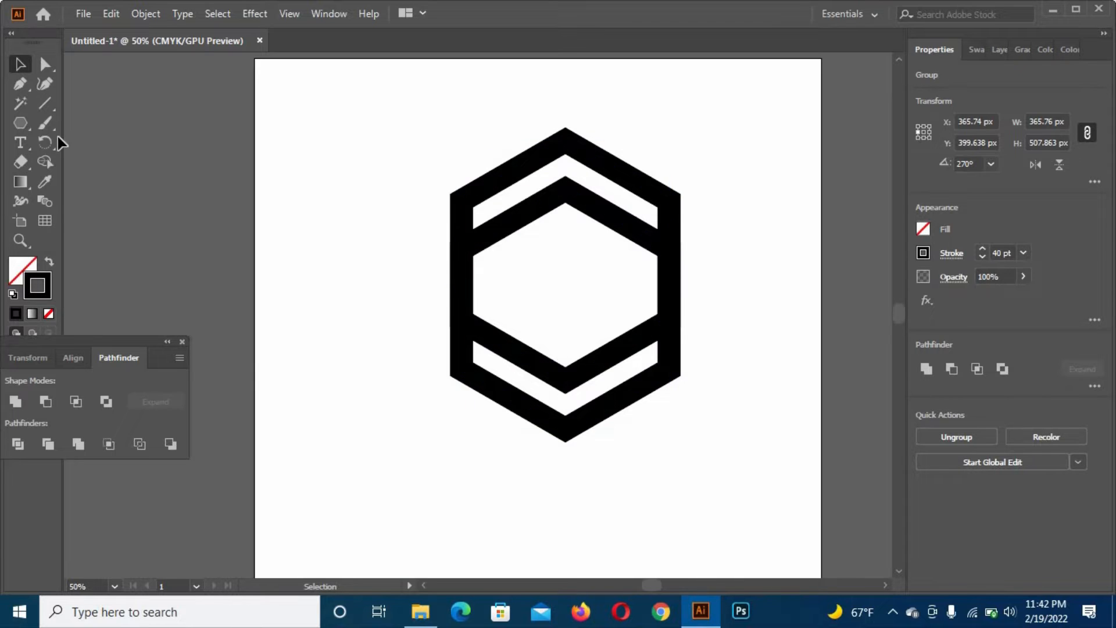
- Draw a vertical line about 714 px long through the hexagons, slightly left of their center
{"action": "left_click", "coordinate": [45, 103]}
{"action": "mouse_move", "coordinate": [537, 341]}
{"action": "left_mouse_down"}
{"action": "mouse_move", "coordinate": [540, 104]}
{"action": "mouse_move", "coordinate": [570, 386]}
{"action": "mouse_move", "coordinate": [601, 511]}
{"action": "mouse_move", "coordinate": [618, 488]}
{"action": "mouse_move", "coordinate": [619, 500]}
{"action": "left_mouse_up"}
{"action": "left_click", "coordinate": [20, 63]}
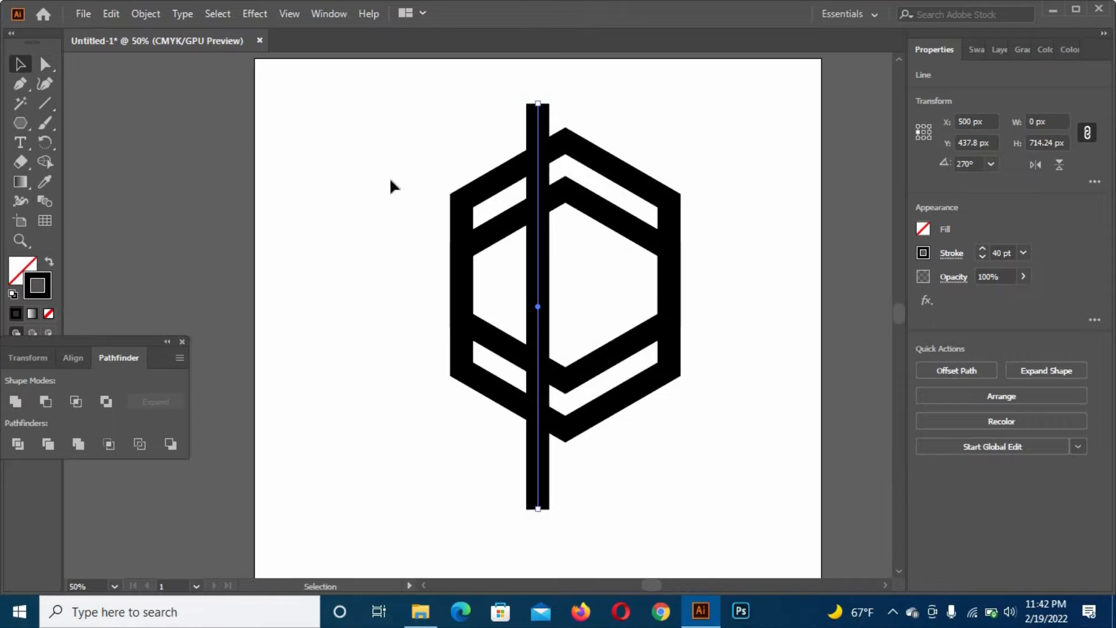
- Copy the vertical line, paste it in place and move the copy about 55 px to the right of the original
{"action": "left_click", "coordinate": [551, 176]}
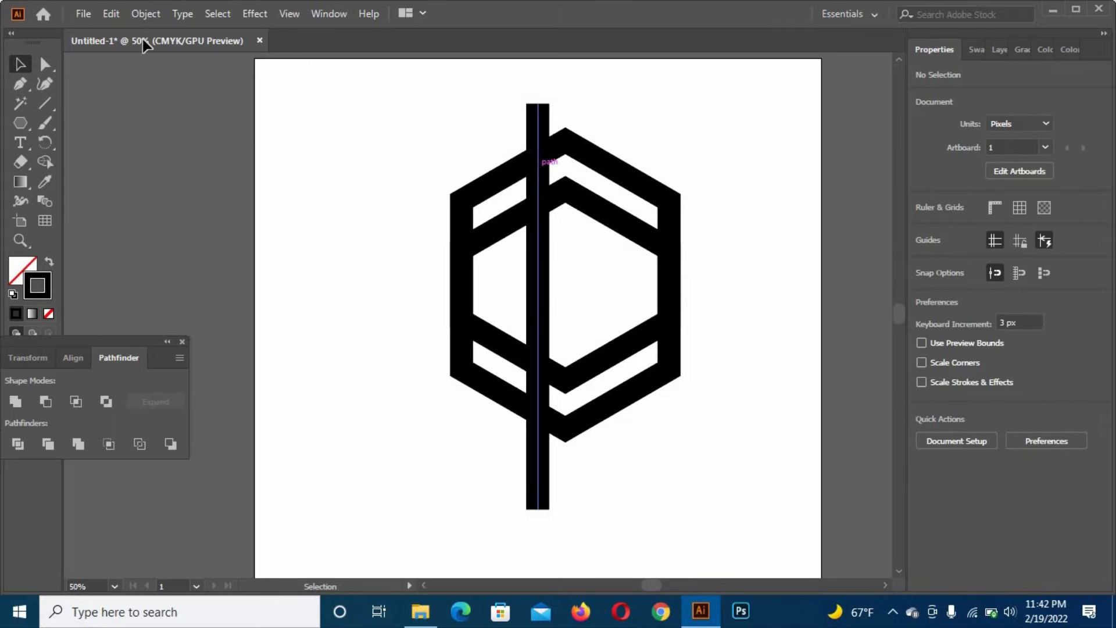
{"action": "left_click", "coordinate": [110, 14]}
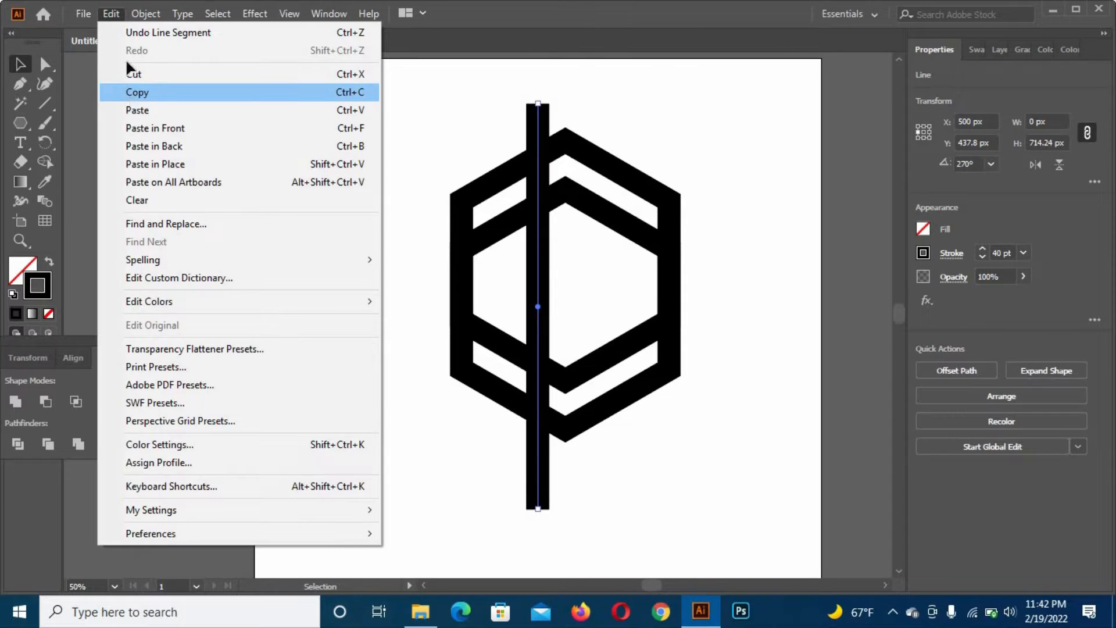
{"action": "left_click", "coordinate": [128, 91]}
{"action": "left_click", "coordinate": [109, 15]}
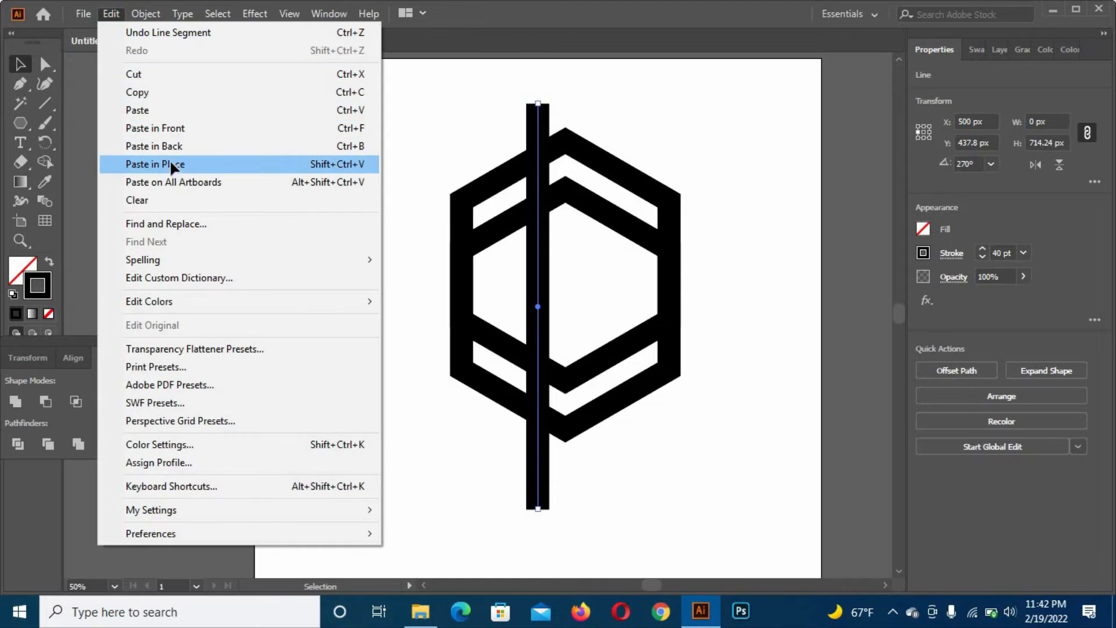
{"action": "left_click", "coordinate": [171, 163]}
{"action": "left_click", "coordinate": [503, 271]}
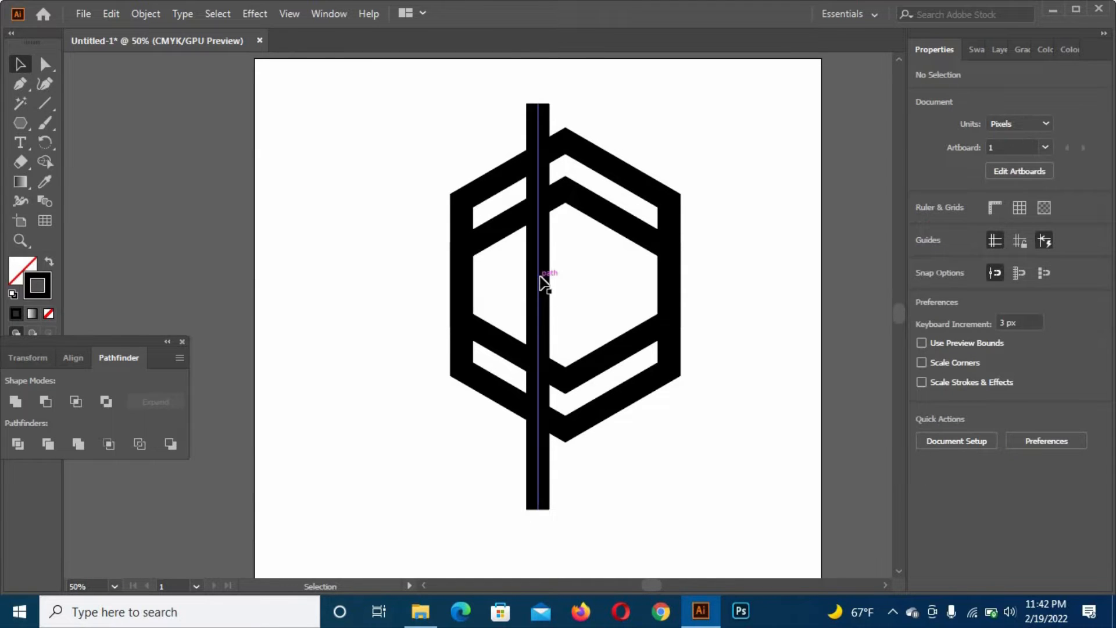
{"action": "left_click_drag", "start_coordinate": [556, 277], "coordinate": [563, 273]}
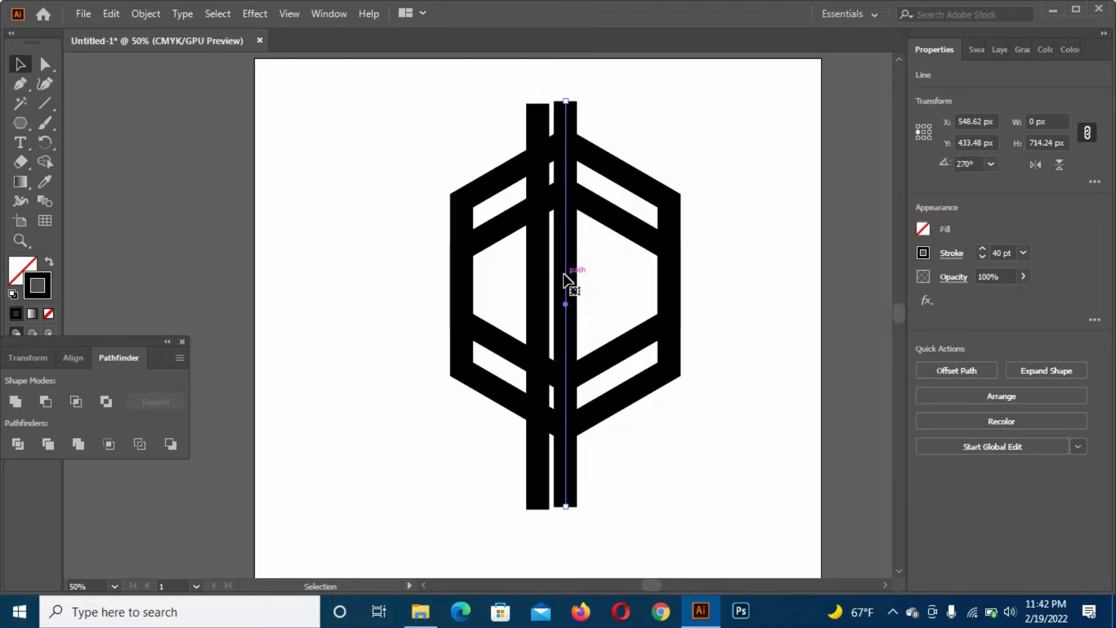
{"action": "key", "text": "Right"}
{"action": "key", "text": "Right"}
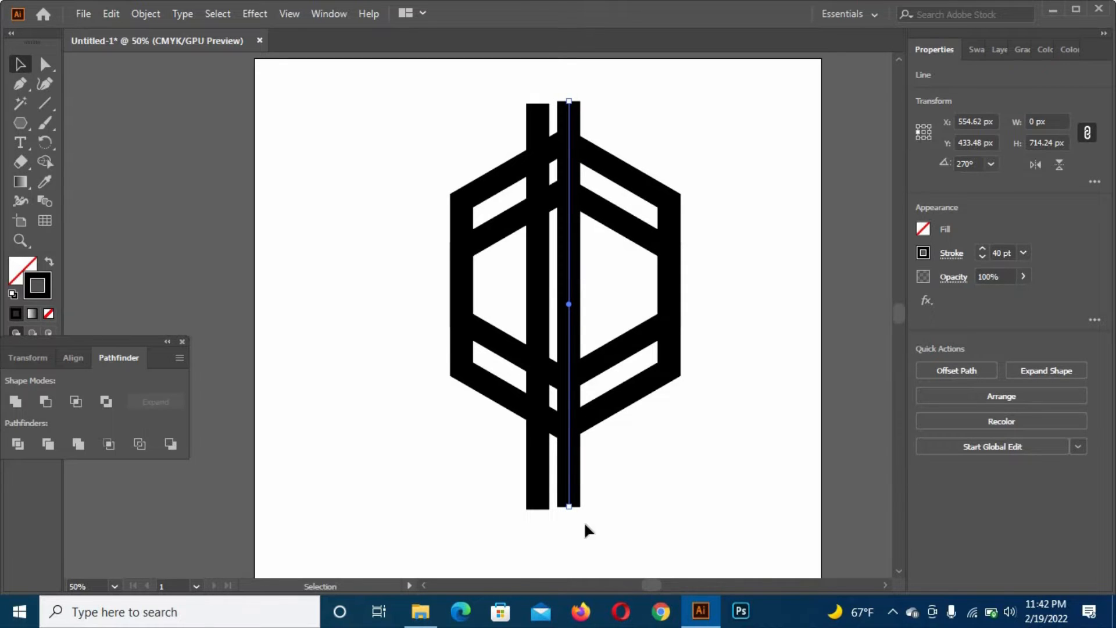
- Align the two vertical lines by their vertical centers and group them
{"action": "left_click_drag", "start_coordinate": [548, 528], "coordinate": [548, 527]}
{"action": "left_click", "coordinate": [71, 358]}
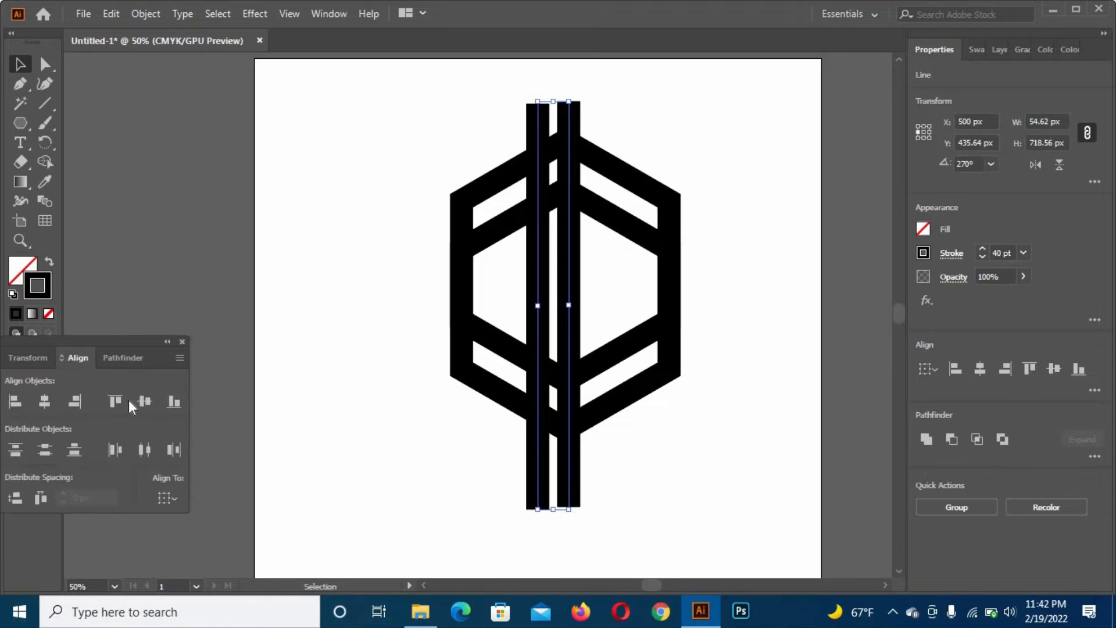
{"action": "left_click", "coordinate": [152, 405]}
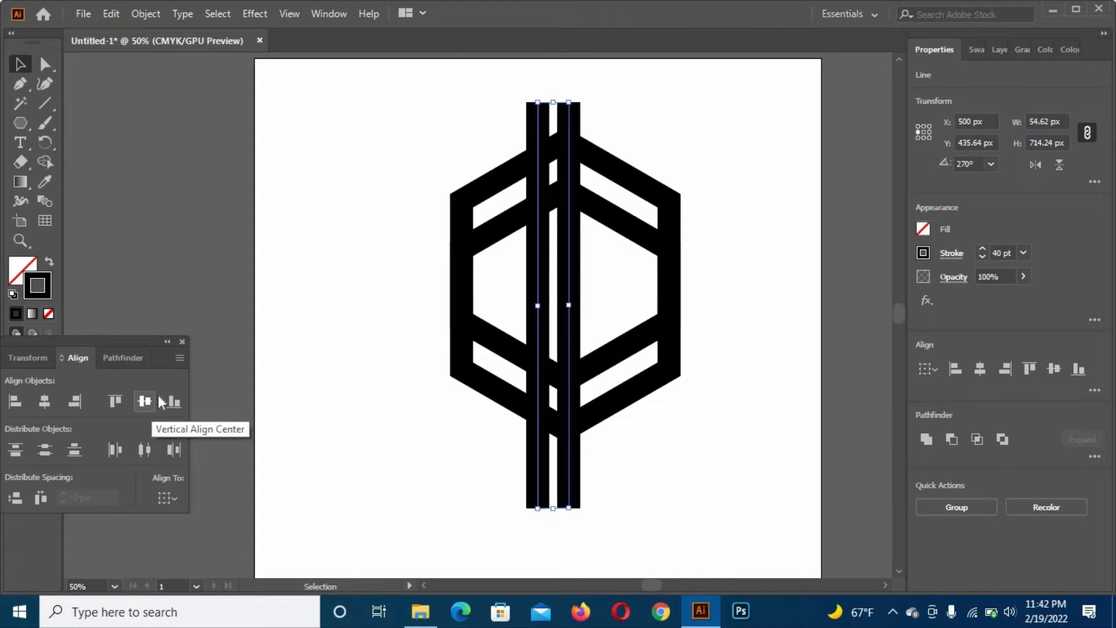
{"action": "key", "text": "ctrl+g"}
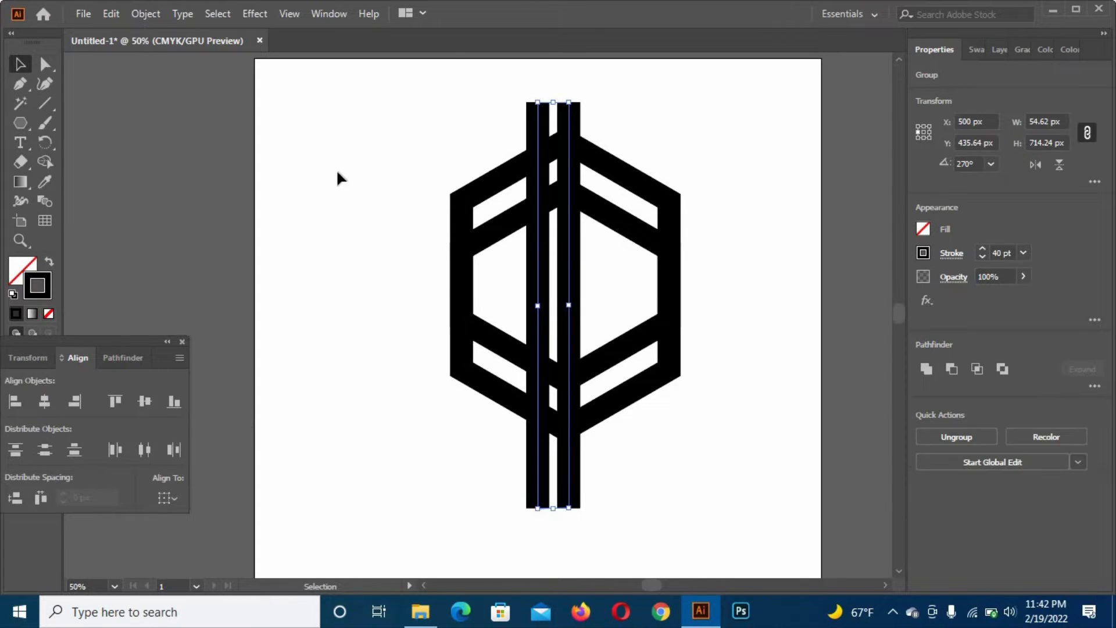
- Center the line group and the hexagon group on each other both horizontally and vertically
{"action": "left_click", "coordinate": [459, 288]}
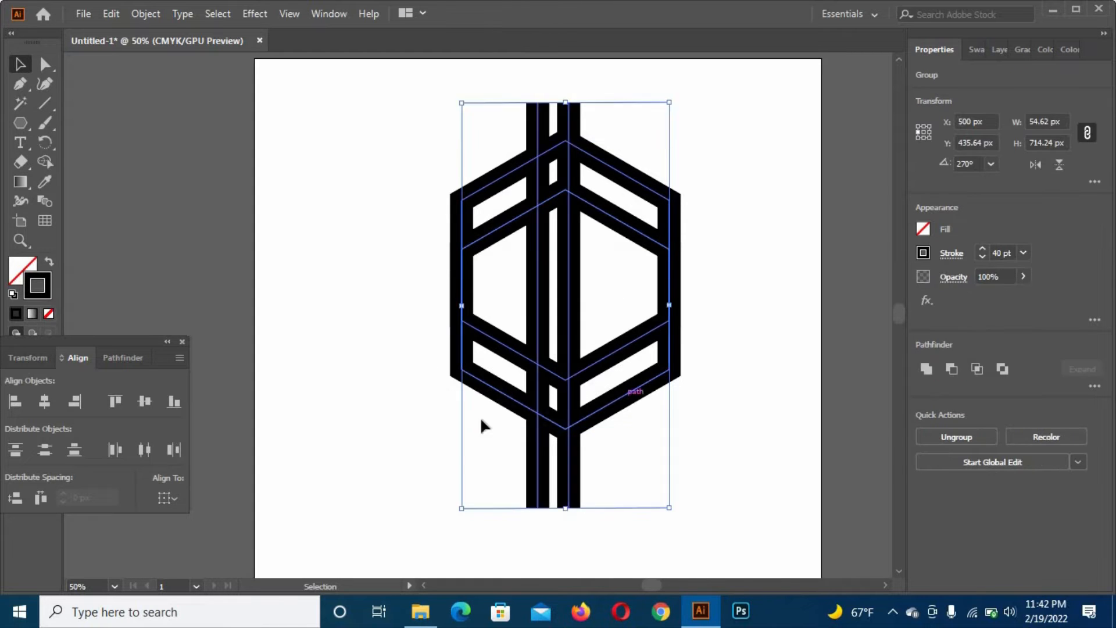
{"action": "left_click", "coordinate": [45, 401]}
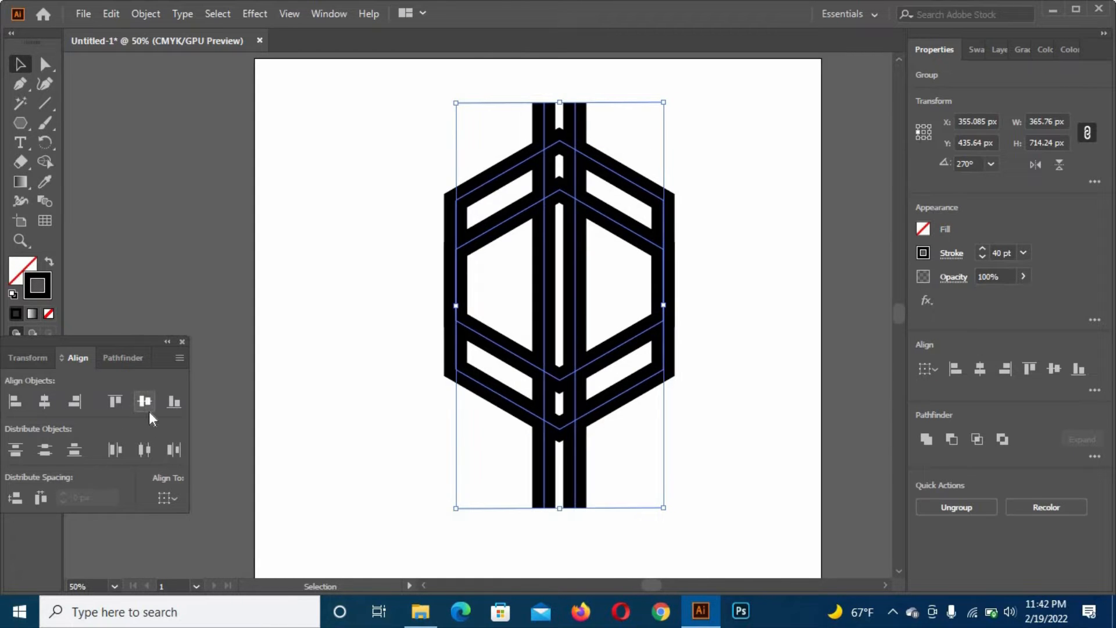
{"action": "left_click", "coordinate": [146, 402]}
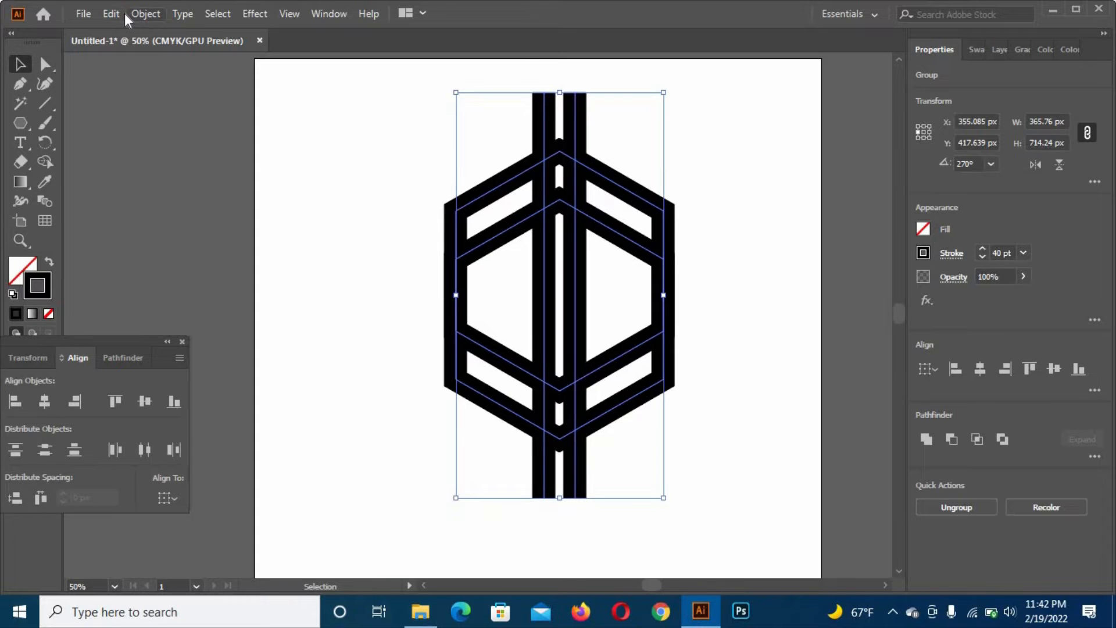
- Expand the fill and stroke of the hexagons and lines into outlined shapes
{"action": "left_click", "coordinate": [145, 13]}
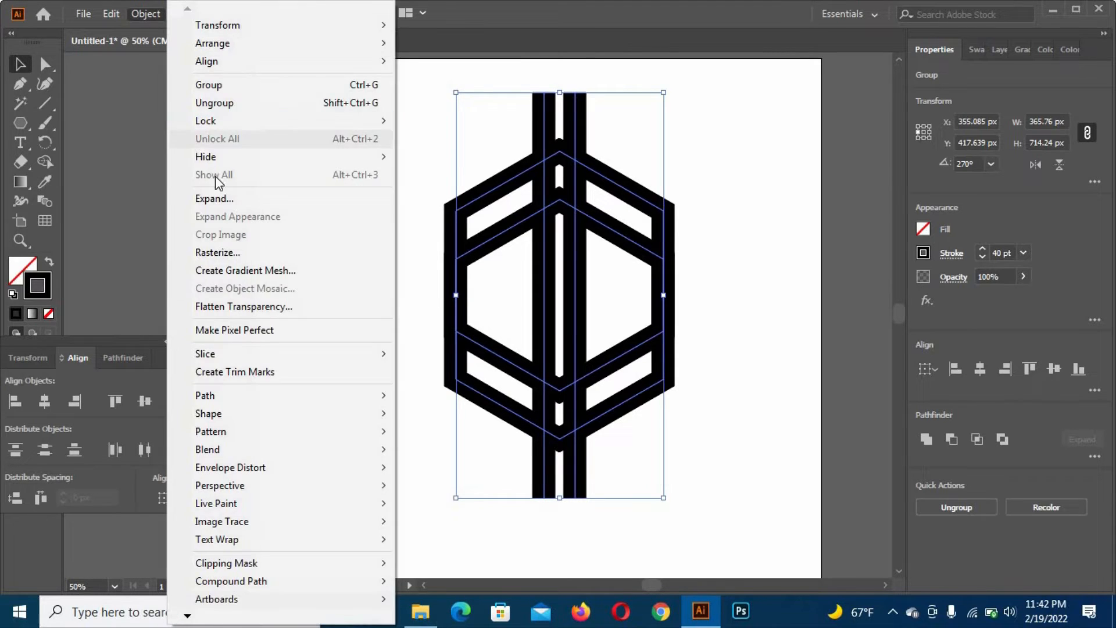
{"action": "left_click", "coordinate": [233, 200]}
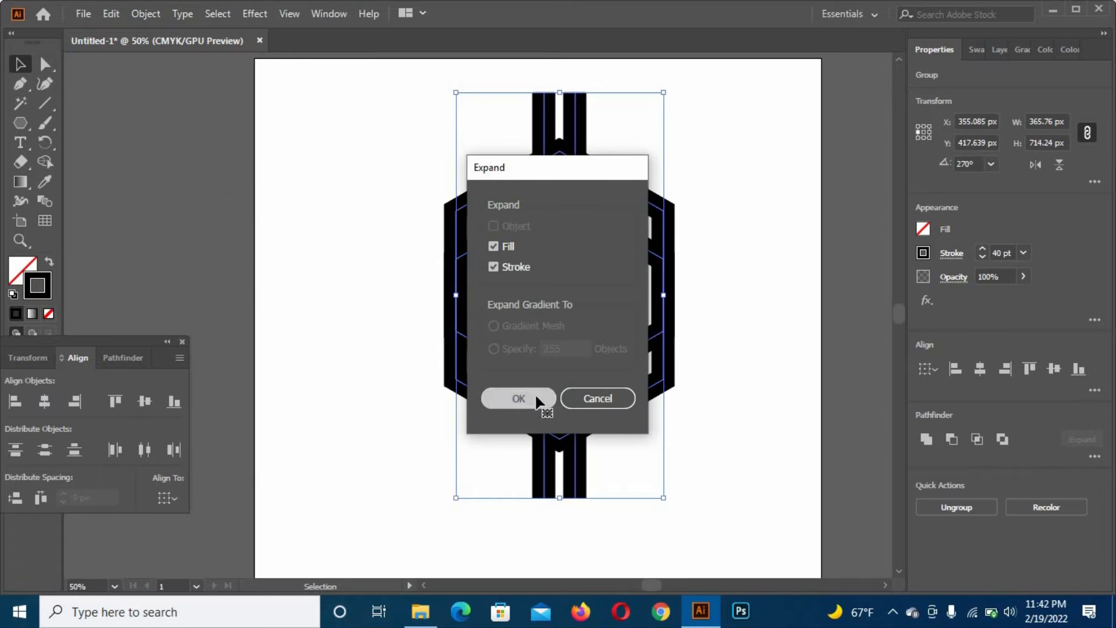
{"action": "left_click", "coordinate": [539, 400]}
{"action": "left_click", "coordinate": [657, 390]}
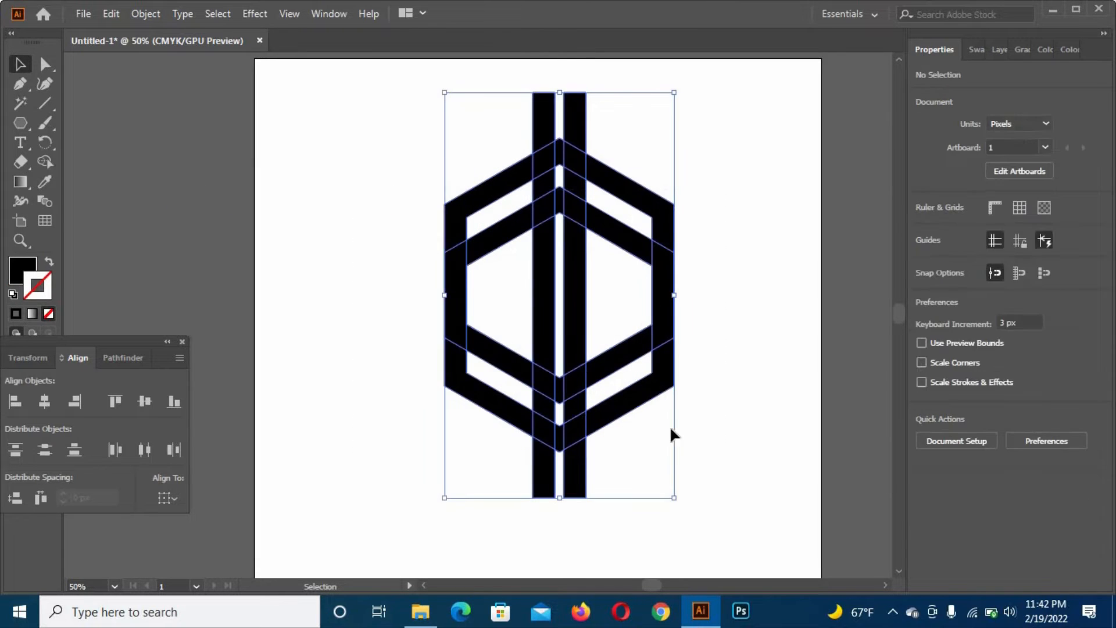
- Split the overlapping hexagon and line shapes with Pathfinder Divide and ungroup the resulting pieces
{"action": "left_click", "coordinate": [128, 363]}
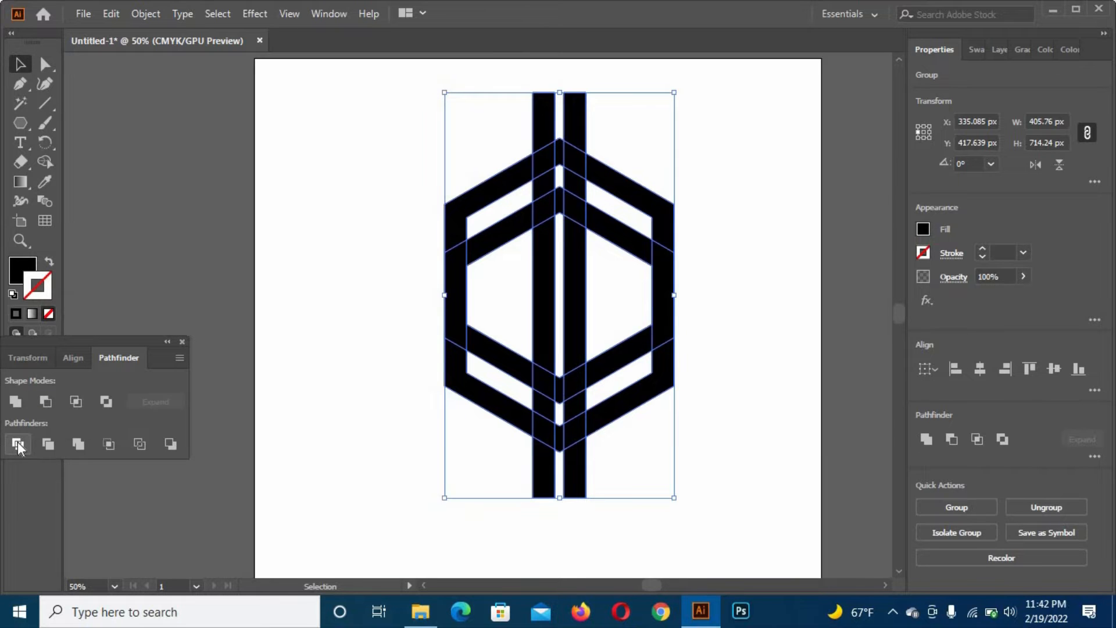
{"action": "left_click", "coordinate": [18, 444]}
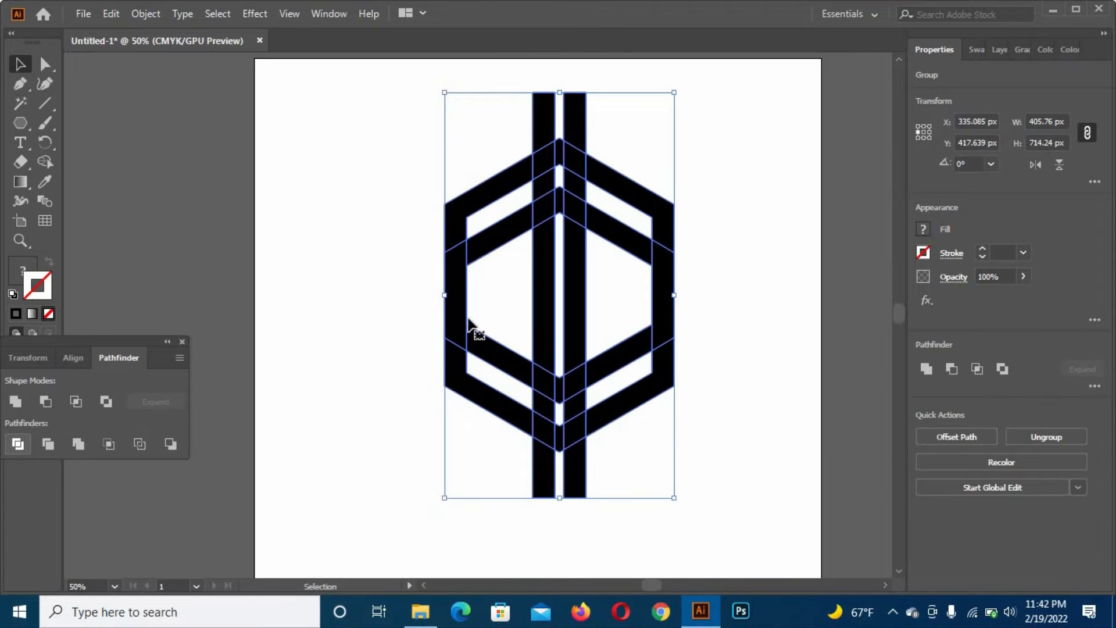
{"action": "right_click", "coordinate": [529, 263]}
{"action": "left_click", "coordinate": [584, 398]}
{"action": "left_click", "coordinate": [758, 393]}
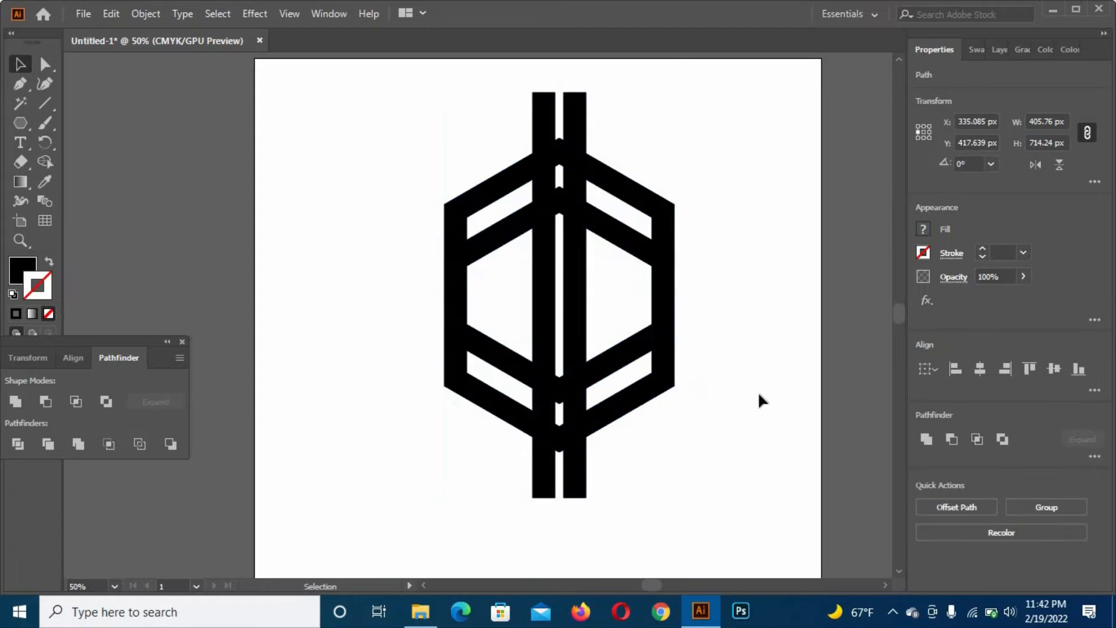
- Delete the two line ends that stick out above the hexagon's top corner
{"action": "scroll", "coordinate": [459, 190], "scroll_direction": "up", "scroll_amount": 3}
{"action": "left_click_drag", "start_coordinate": [622, 216], "coordinate": [624, 193]}
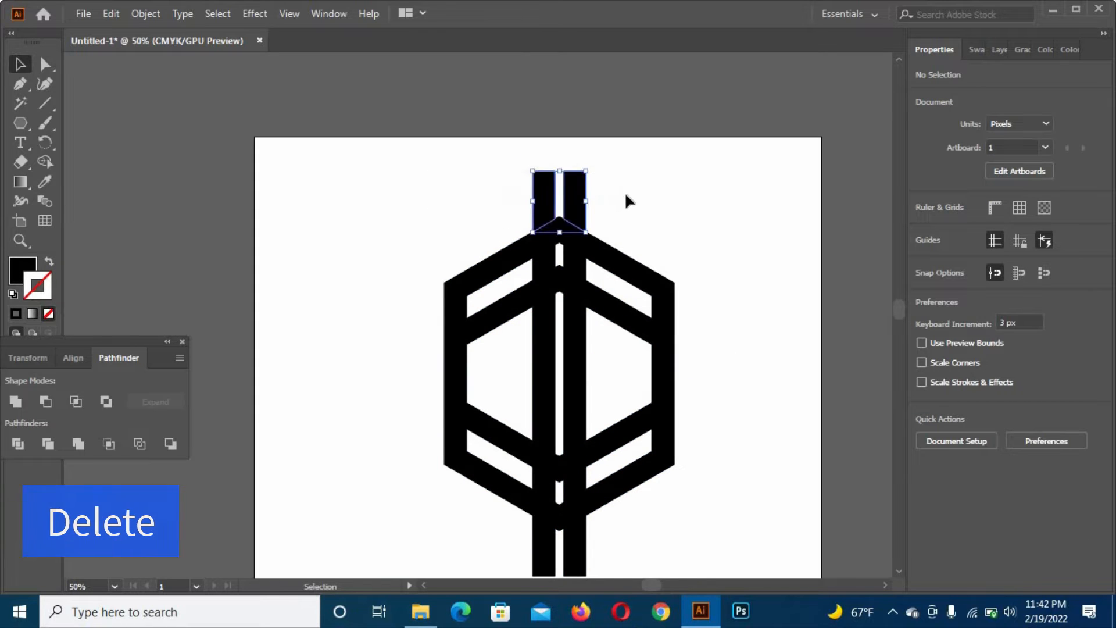
{"action": "key", "text": "Delete"}
{"action": "scroll", "coordinate": [626, 200], "scroll_direction": "down", "scroll_amount": 5}
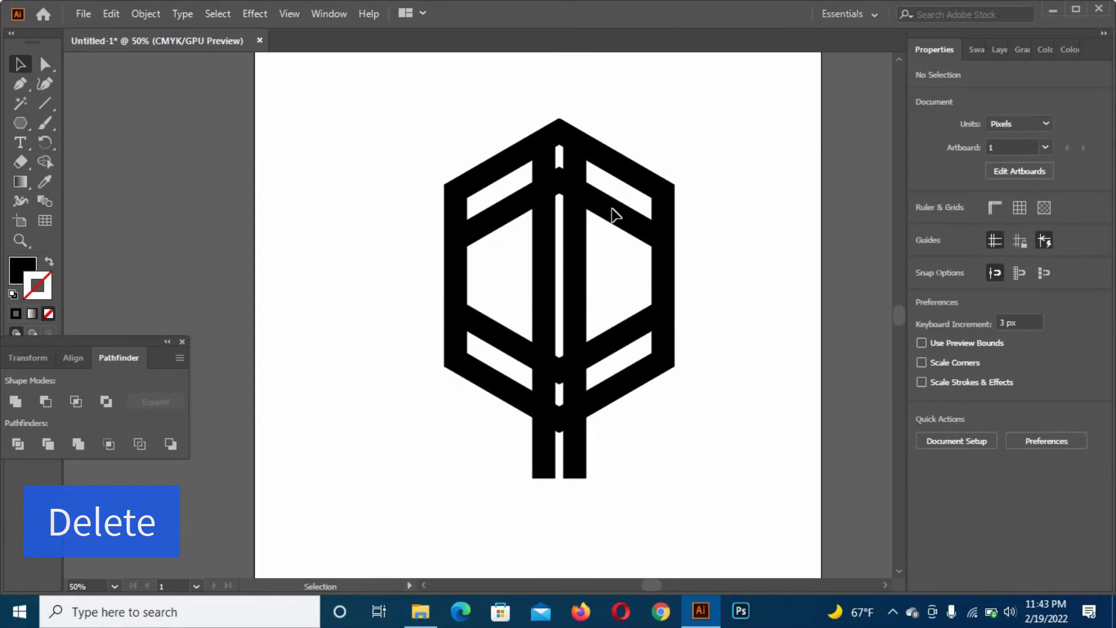
- Delete the line ends below the hexagon and the outer band pieces along its lower edges
{"action": "left_click_drag", "start_coordinate": [488, 345], "coordinate": [638, 406]}
{"action": "key", "text": "Delete"}
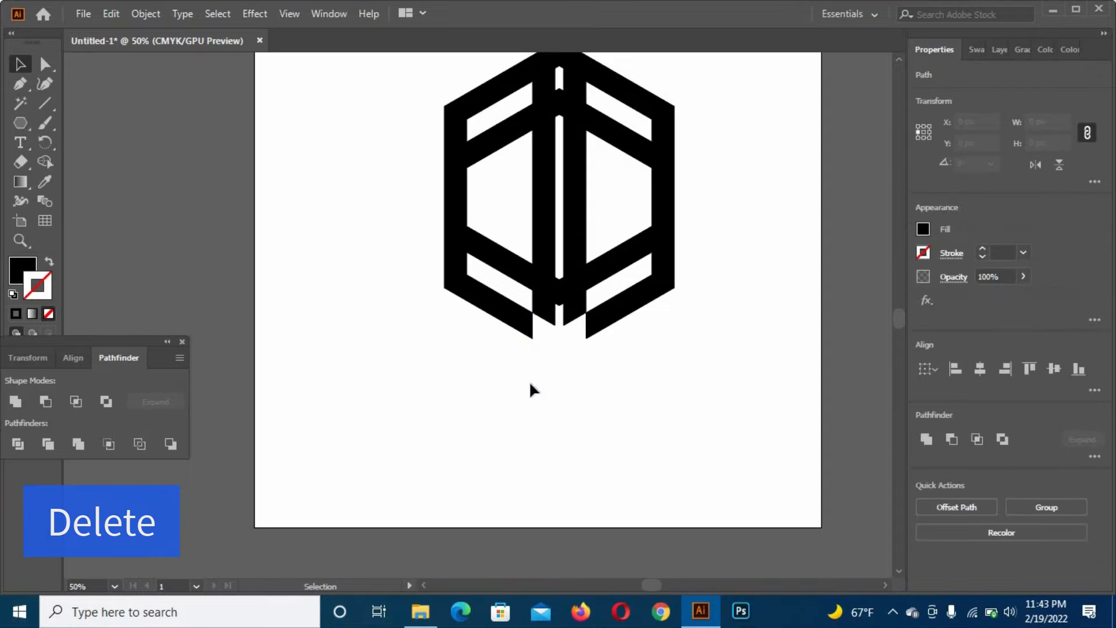
{"action": "left_click_drag", "start_coordinate": [423, 294], "coordinate": [646, 355]}
{"action": "key", "text": "Delete"}
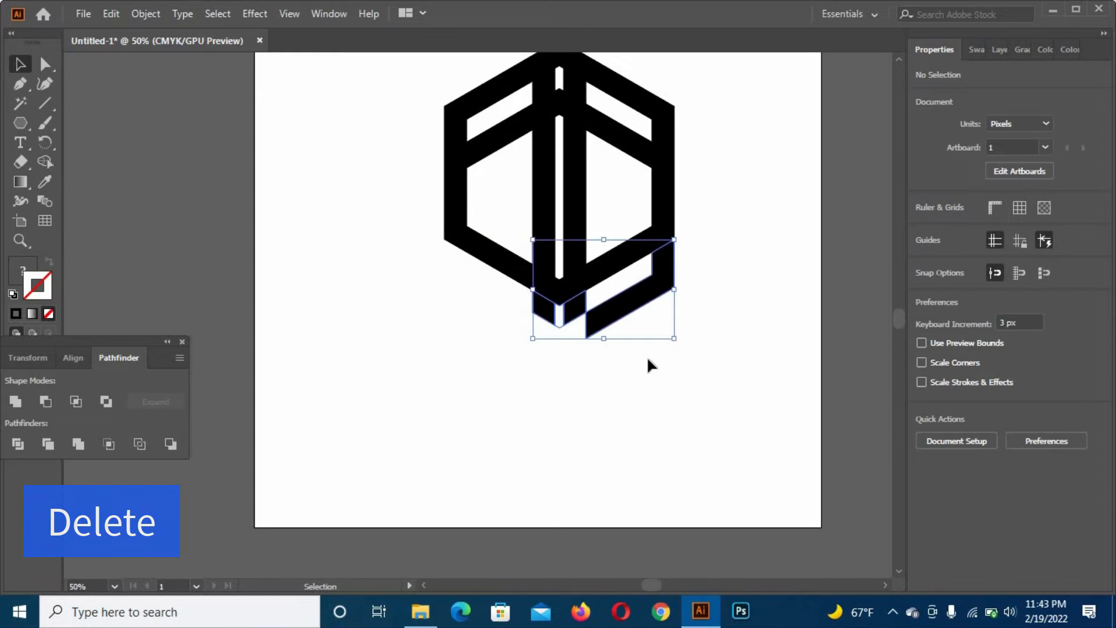
{"action": "key", "text": "Delete"}
{"action": "scroll", "coordinate": [646, 356], "scroll_direction": "up", "scroll_amount": 1}
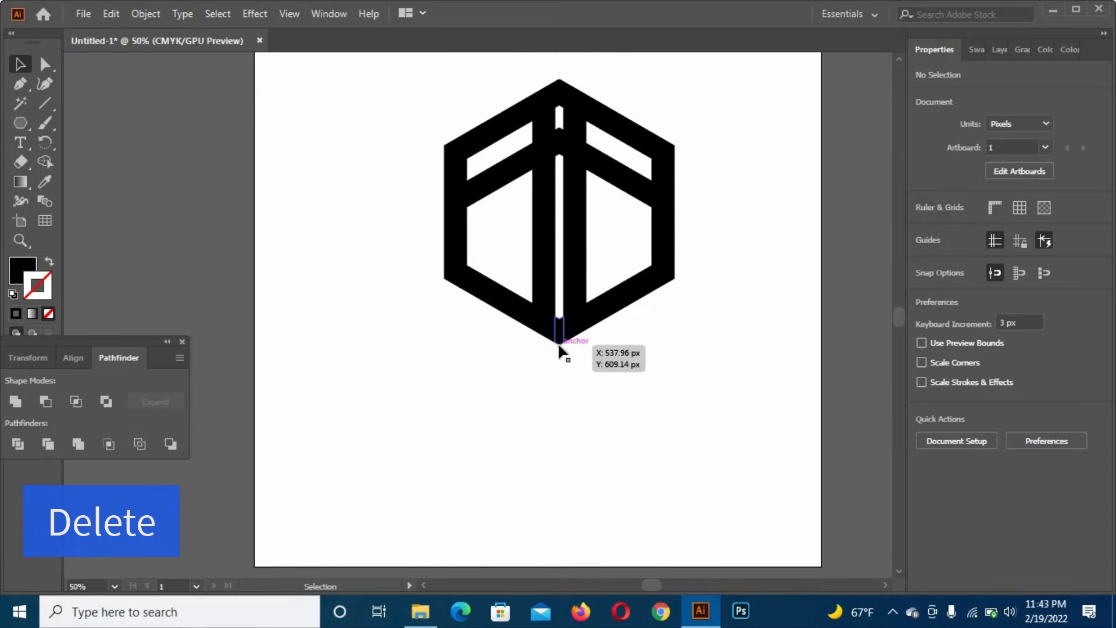
- Delete the small connecting pieces between the two vertical lines at the bottom corner and at the inner hexagon's upper corner
{"action": "left_click", "coordinate": [560, 347]}
{"action": "key", "text": "Delete"}
{"action": "scroll", "coordinate": [625, 363], "scroll_direction": "up", "scroll_amount": 2}
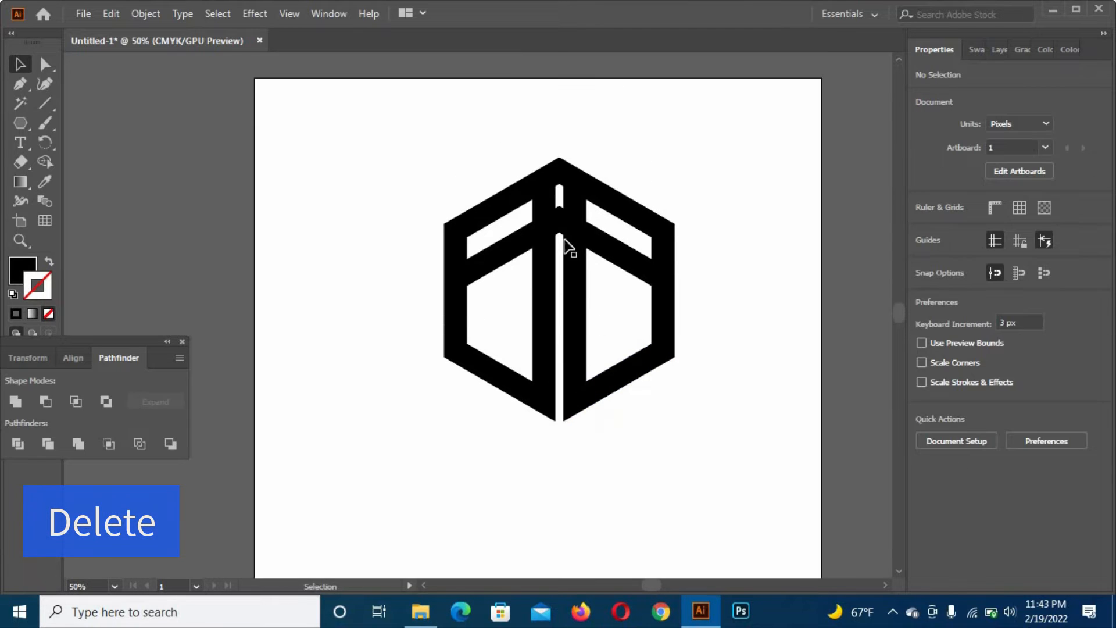
{"action": "left_click", "coordinate": [558, 225]}
{"action": "key", "text": "Delete"}
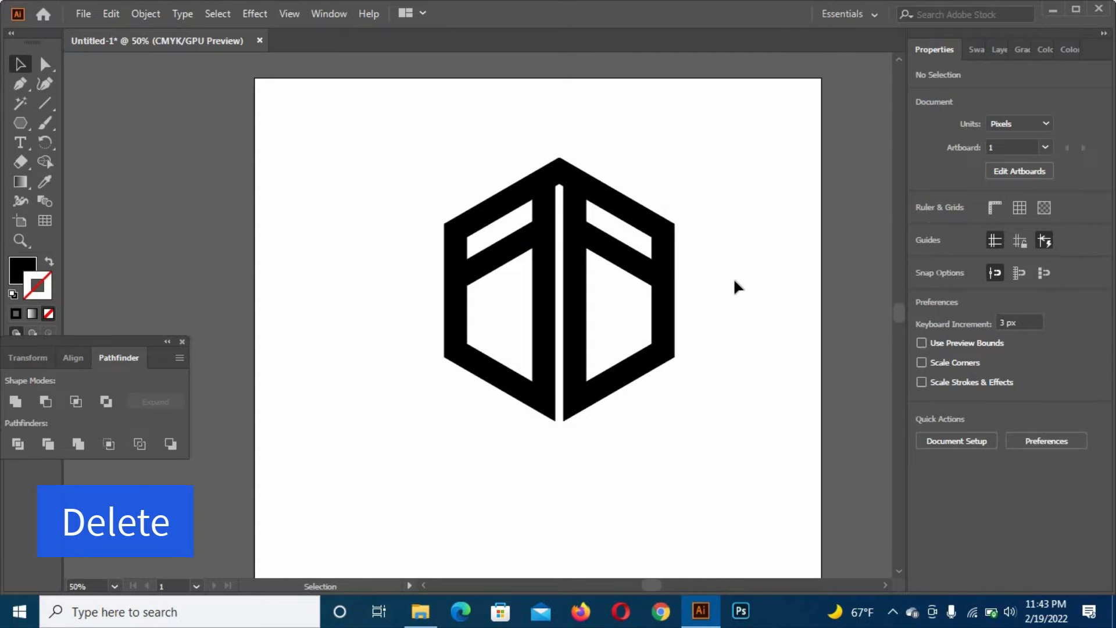
- Offset the path of the hexagon's left vertical side piece by 15 px with miter joins
{"action": "scroll", "coordinate": [733, 277], "scroll_direction": "down", "scroll_amount": 1}
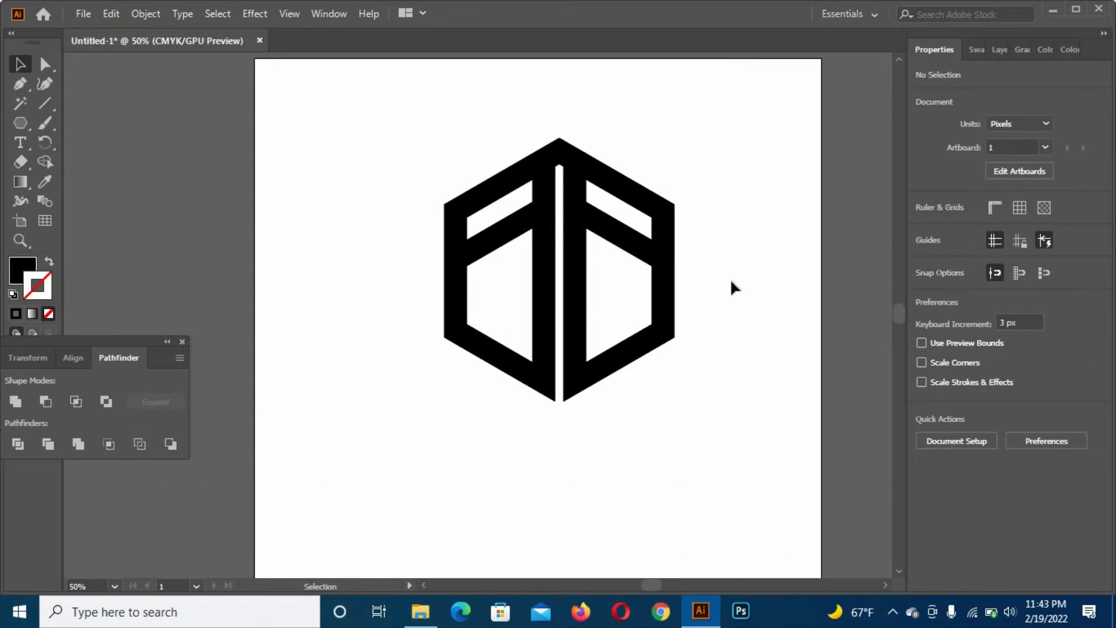
{"action": "left_click", "coordinate": [454, 291]}
{"action": "left_click", "coordinate": [145, 13]}
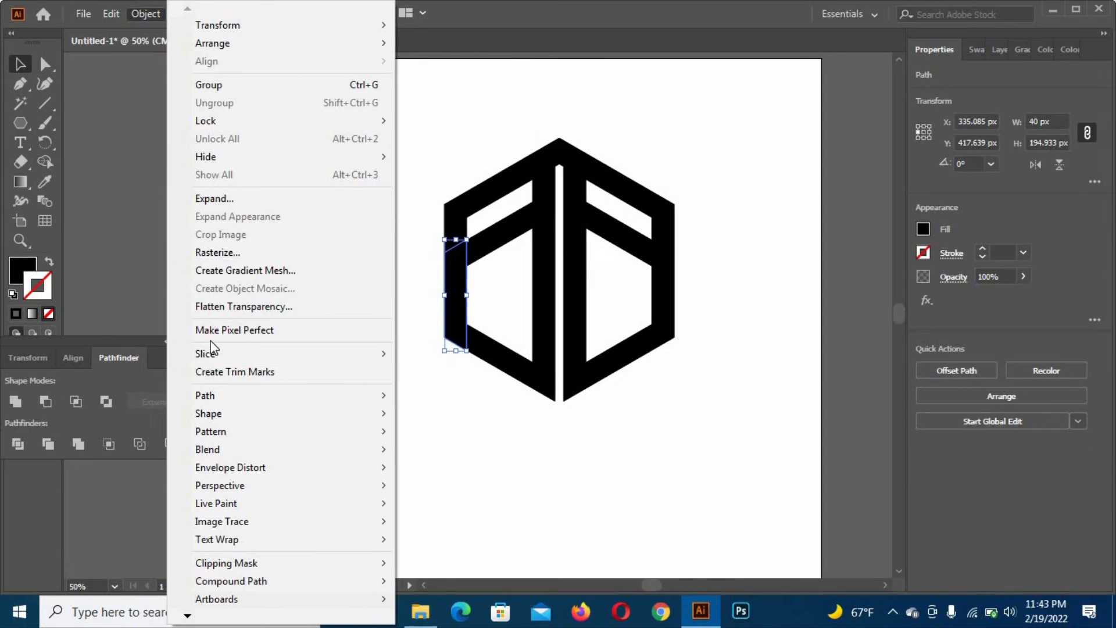
{"action": "mouse_move", "coordinate": [224, 395]}
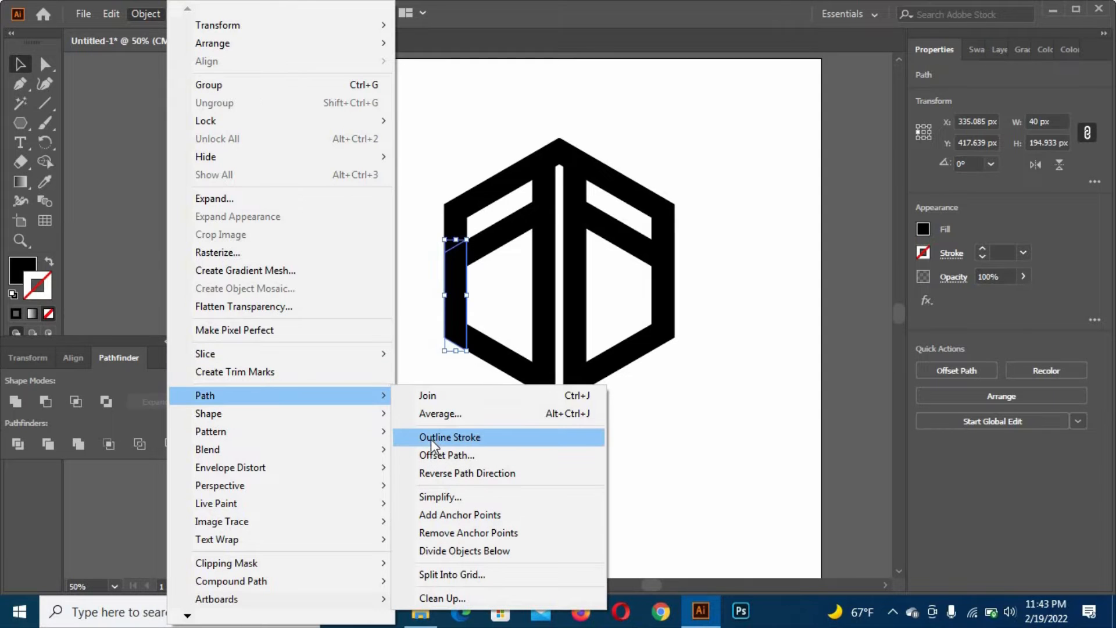
{"action": "left_click", "coordinate": [433, 455]}
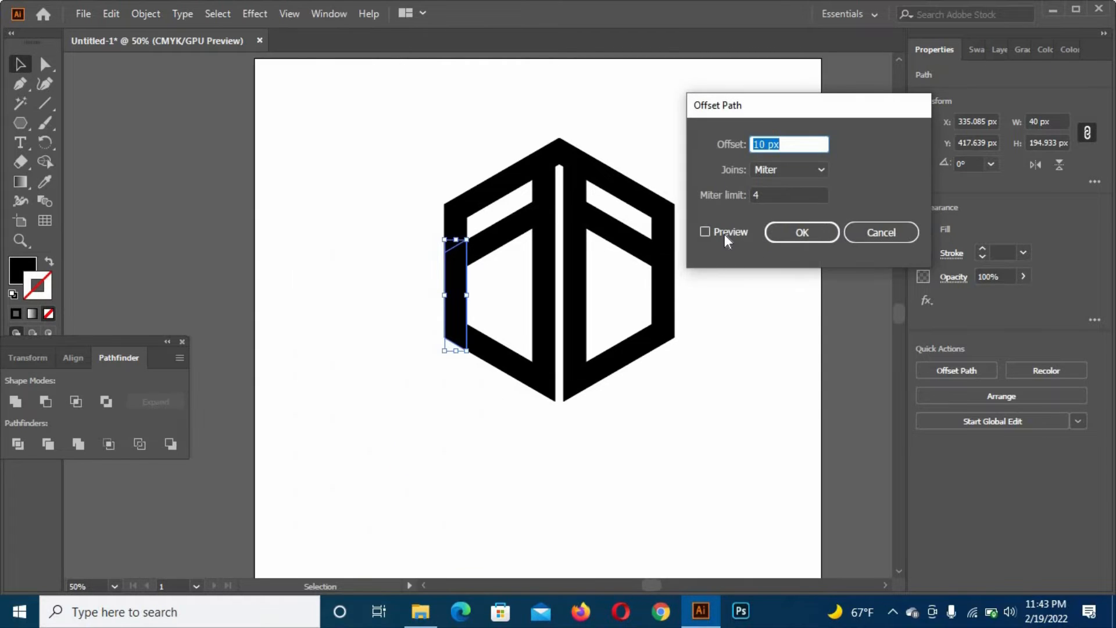
{"action": "left_click", "coordinate": [726, 231]}
{"action": "scroll", "coordinate": [791, 140], "scroll_direction": "up", "scroll_amount": 3}
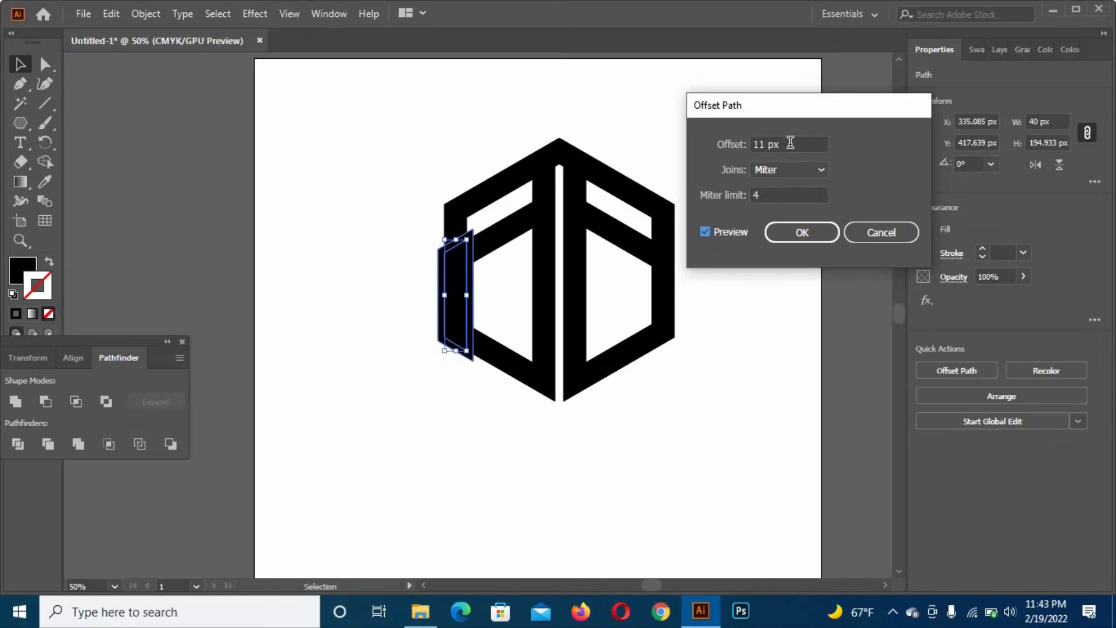
{"action": "scroll", "coordinate": [791, 141], "scroll_direction": "up", "scroll_amount": 3}
{"action": "scroll", "coordinate": [791, 141], "scroll_direction": "down", "scroll_amount": 1}
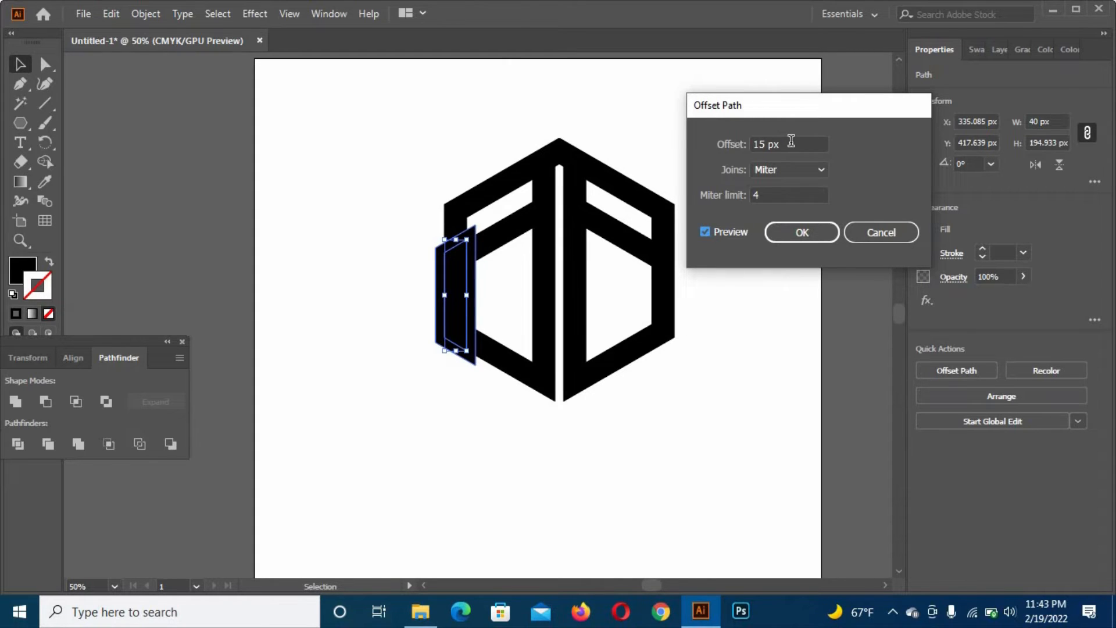
{"action": "left_click", "coordinate": [807, 234]}
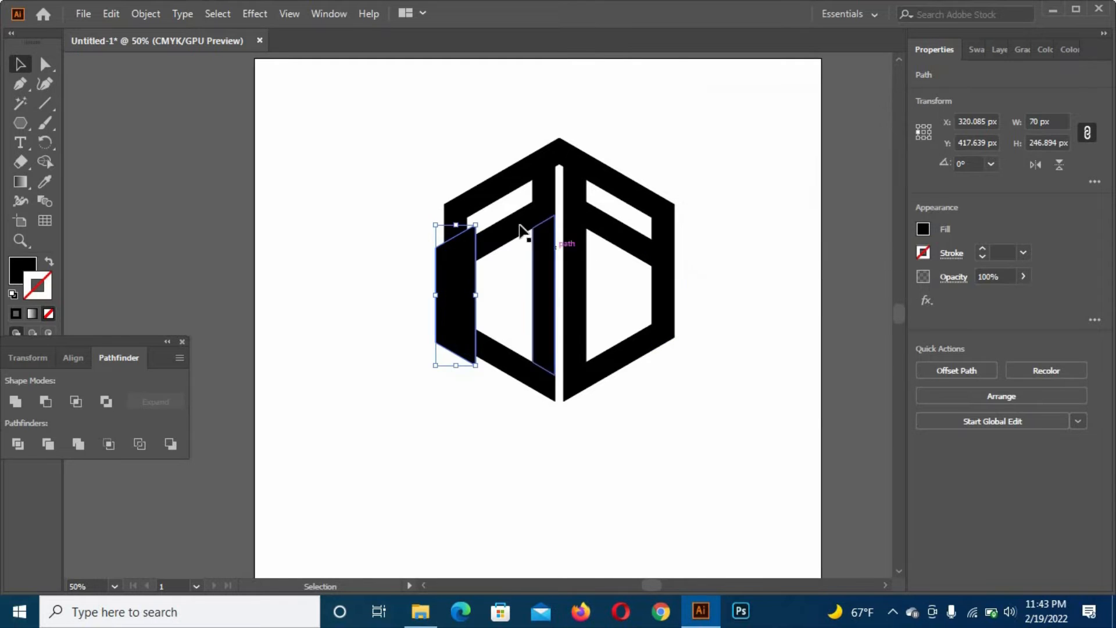
- Subtract the enlarged left side piece from the upper-left outer band with Minus Front to cut a gap
{"action": "left_click", "coordinate": [490, 202], "text": "shift"}
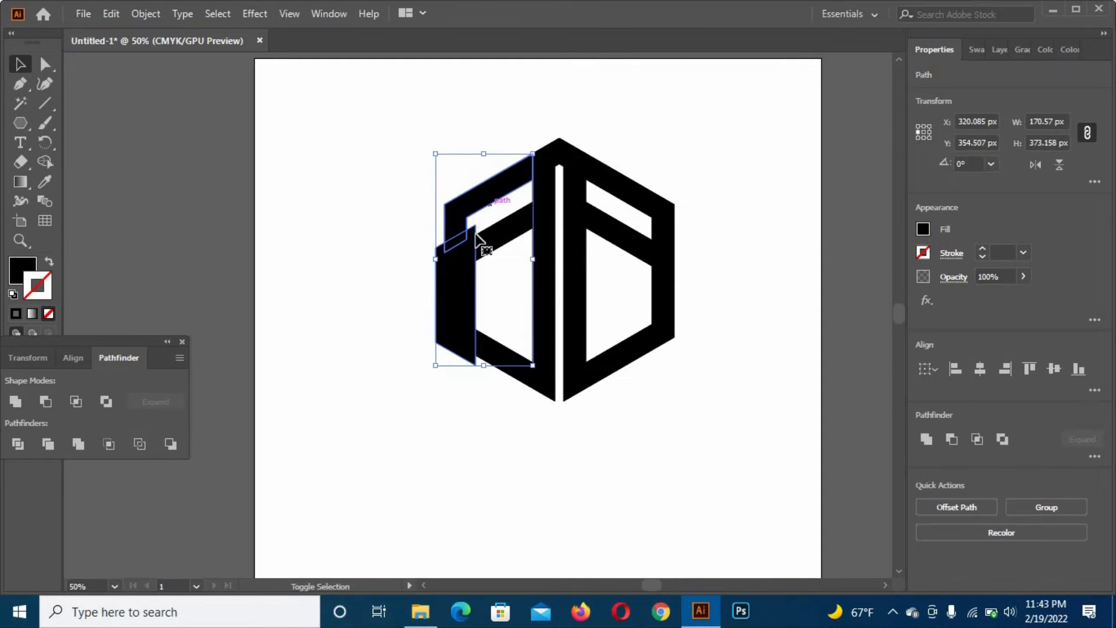
{"action": "left_click", "coordinate": [47, 400]}
{"action": "left_click", "coordinate": [638, 436]}
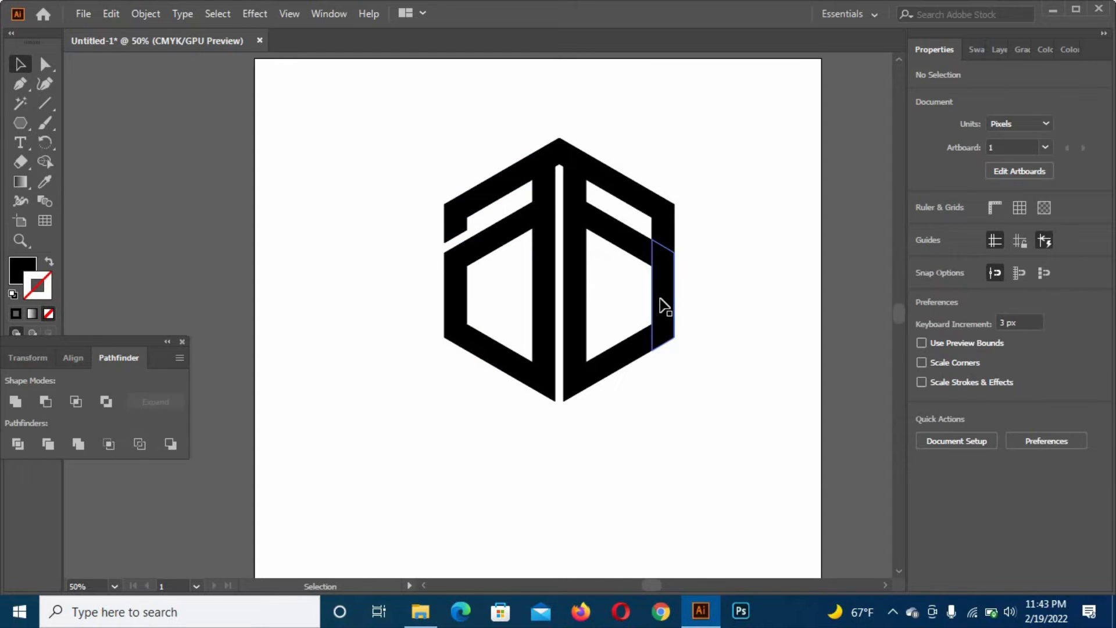
- Offset the path of the hexagon's right vertical side piece by 15 px with miter joins
{"action": "left_click", "coordinate": [663, 306]}
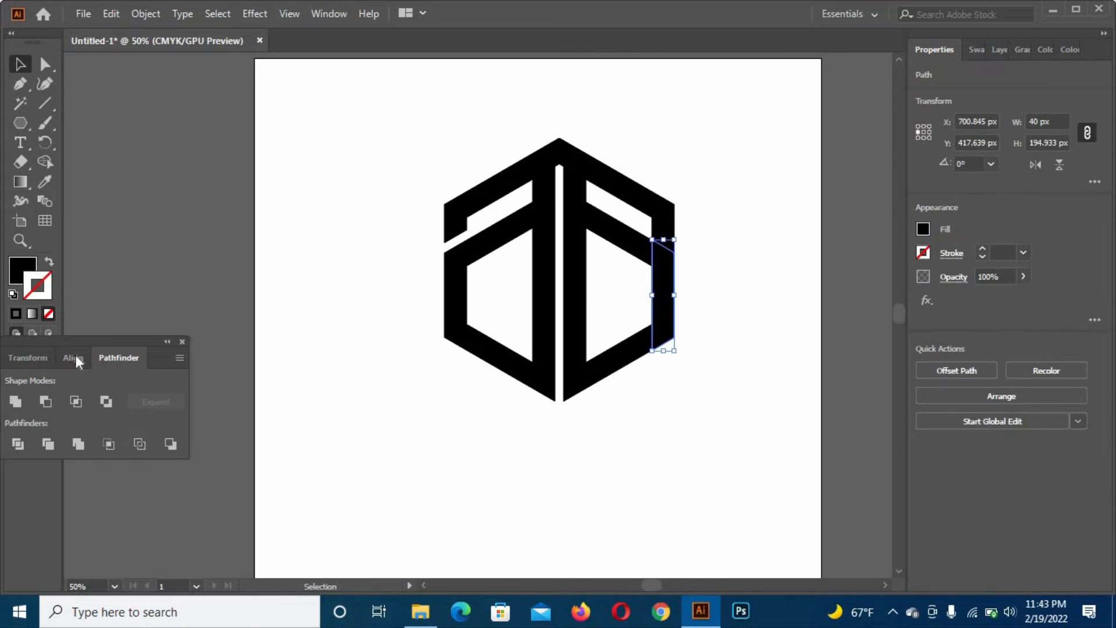
{"action": "left_click", "coordinate": [137, 13]}
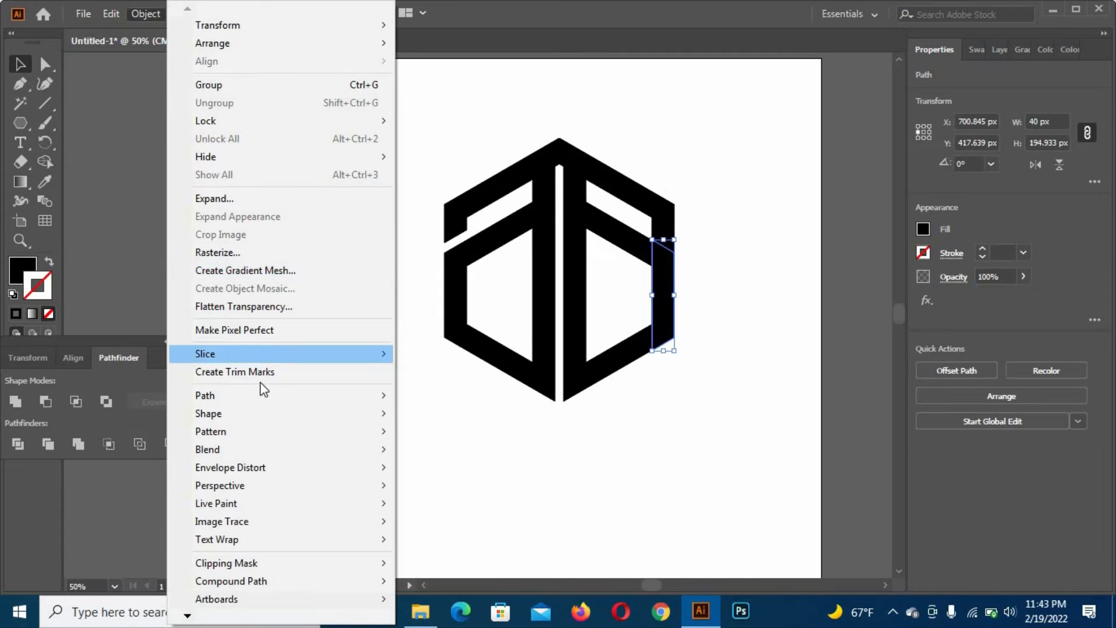
{"action": "mouse_move", "coordinate": [260, 404]}
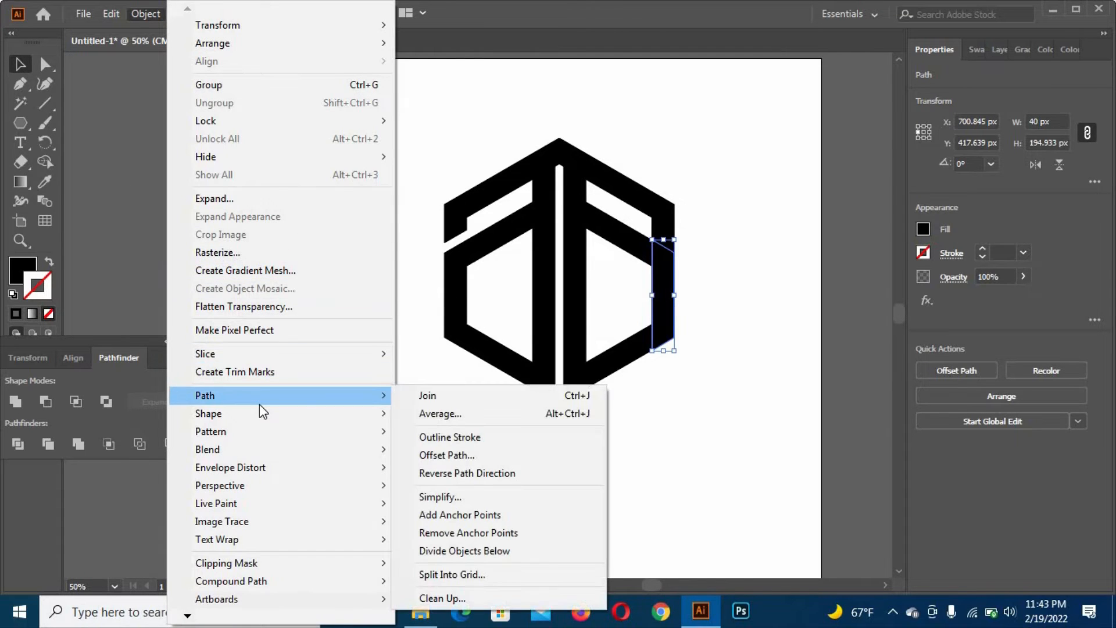
{"action": "left_click", "coordinate": [447, 455]}
{"action": "left_click", "coordinate": [717, 230]}
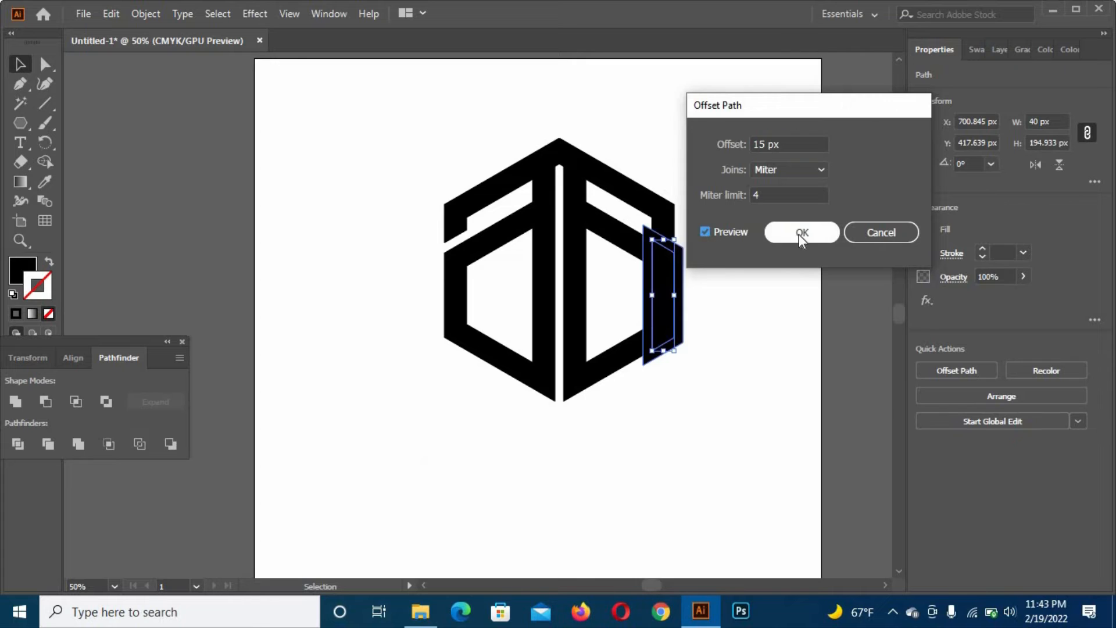
{"action": "left_click", "coordinate": [800, 234]}
- Subtract the enlarged right side piece from the upper-right outer band with Minus Front to cut a matching gap
{"action": "left_click", "coordinate": [653, 203], "text": "shift"}
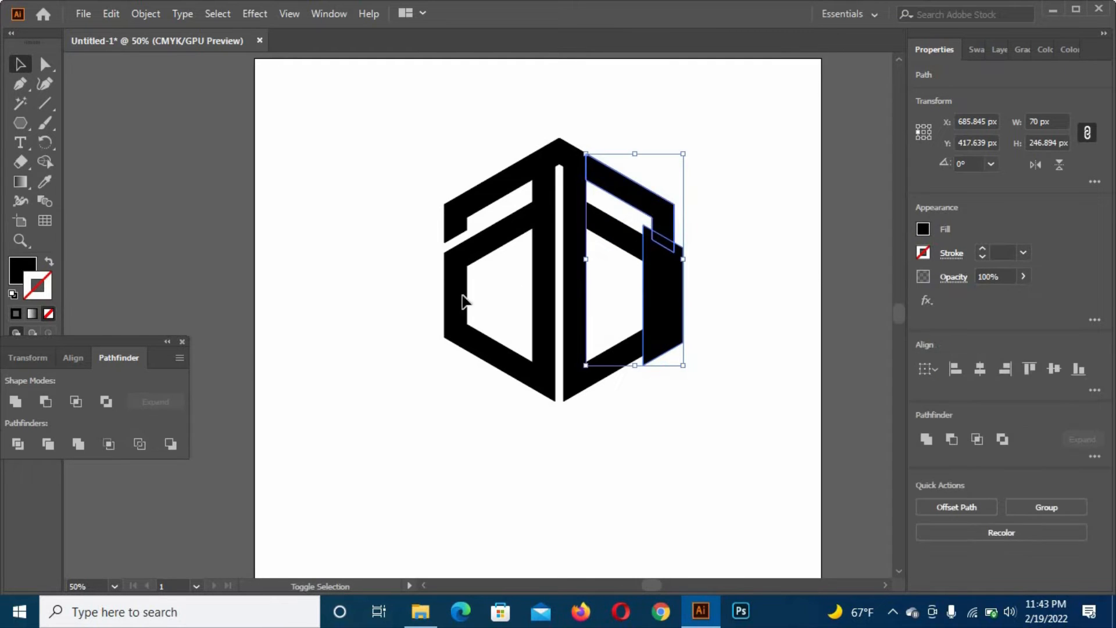
{"action": "left_click", "coordinate": [45, 401]}
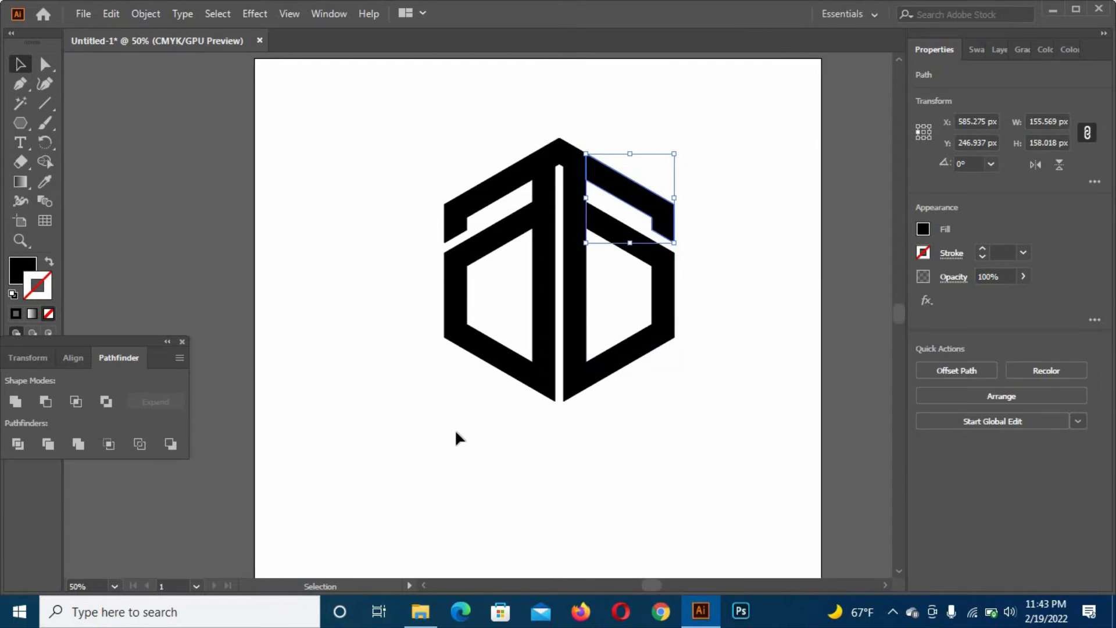
{"action": "left_click", "coordinate": [493, 280]}
- Offset the path of the top band piece over the left vertical line by 15 px
{"action": "left_click", "coordinate": [550, 162]}
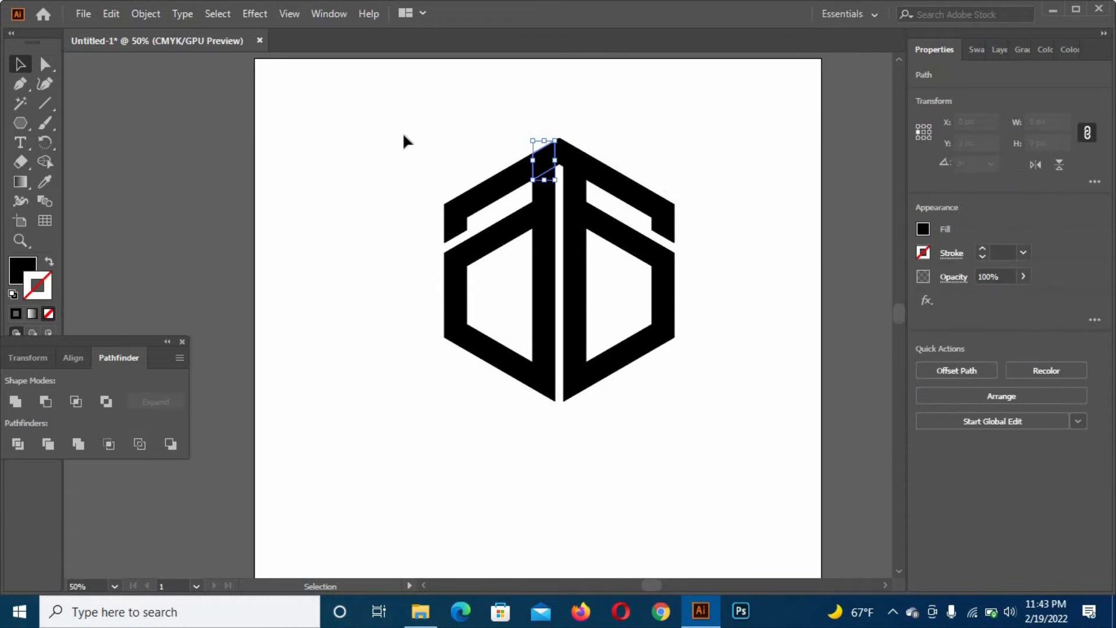
{"action": "left_click", "coordinate": [145, 15]}
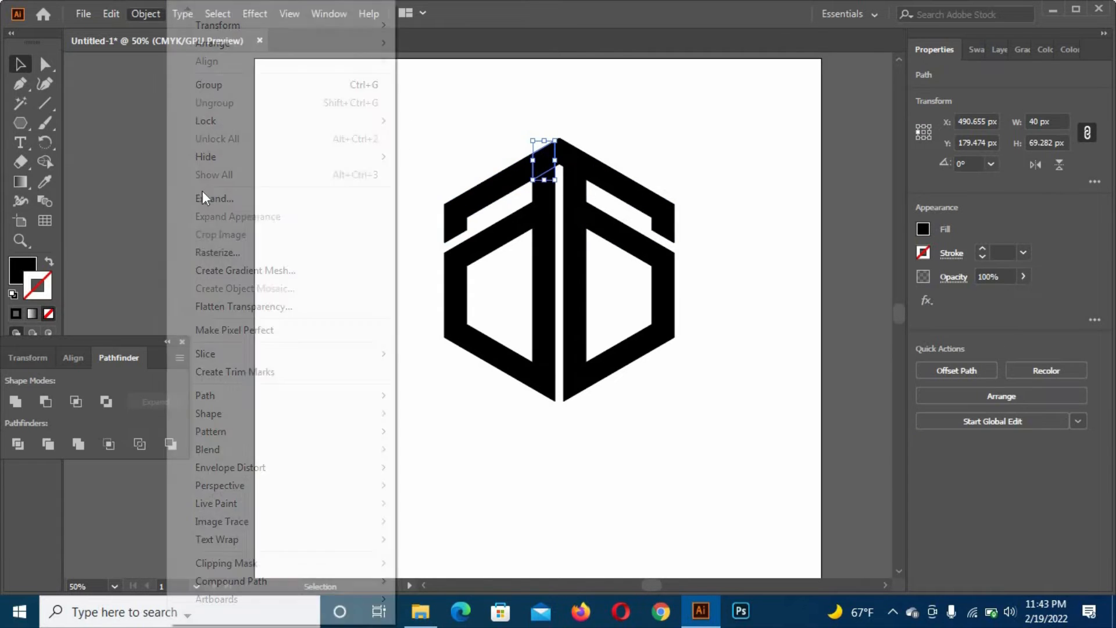
{"action": "mouse_move", "coordinate": [250, 396]}
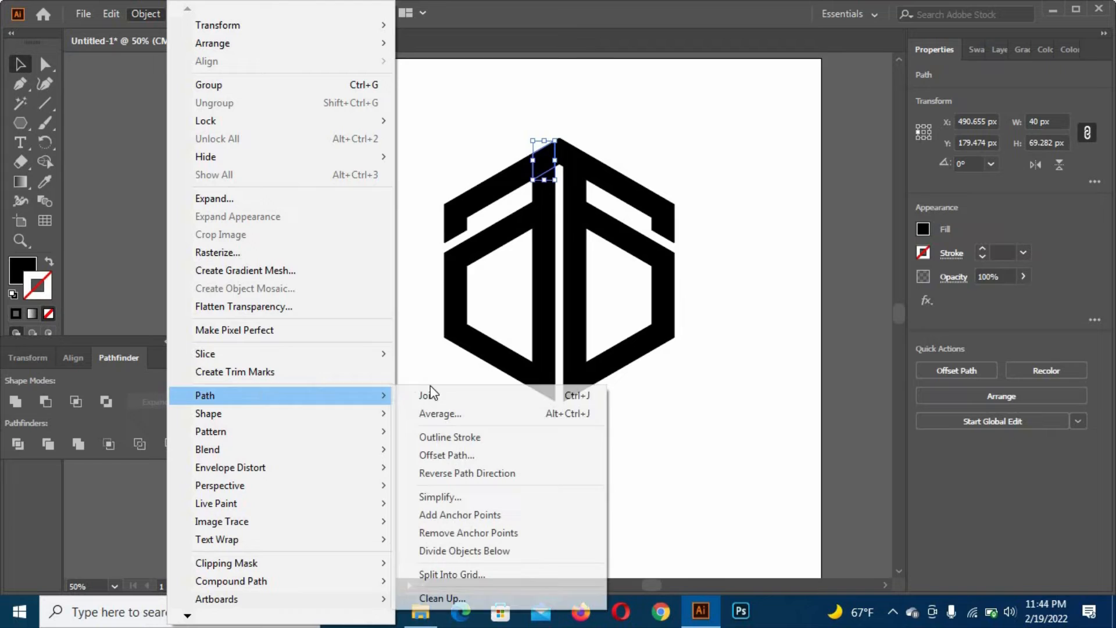
{"action": "left_click", "coordinate": [465, 454]}
{"action": "left_click", "coordinate": [721, 234]}
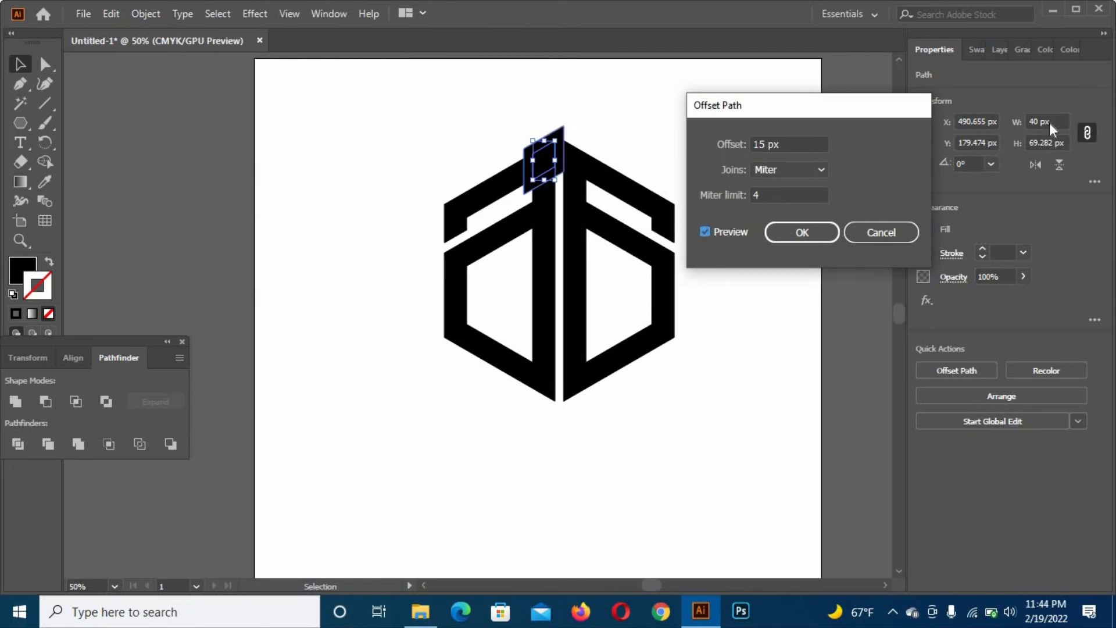
{"action": "left_click", "coordinate": [802, 233]}
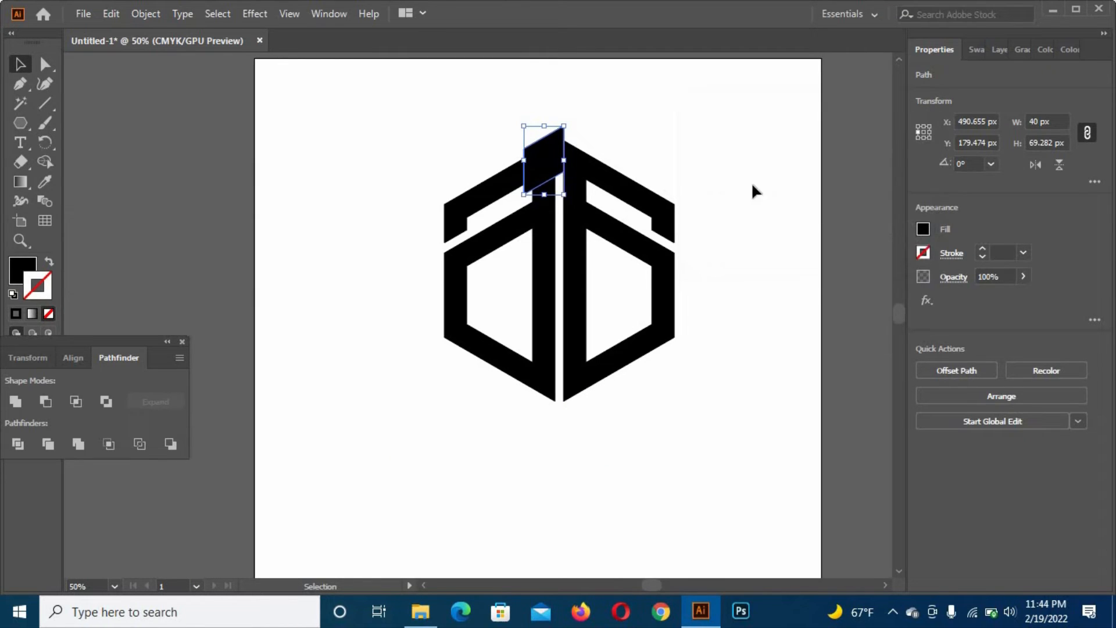
- Subtract the enlarged top piece from the left vertical line's upper segment with Minus Front
{"action": "left_click", "coordinate": [549, 192], "text": "shift"}
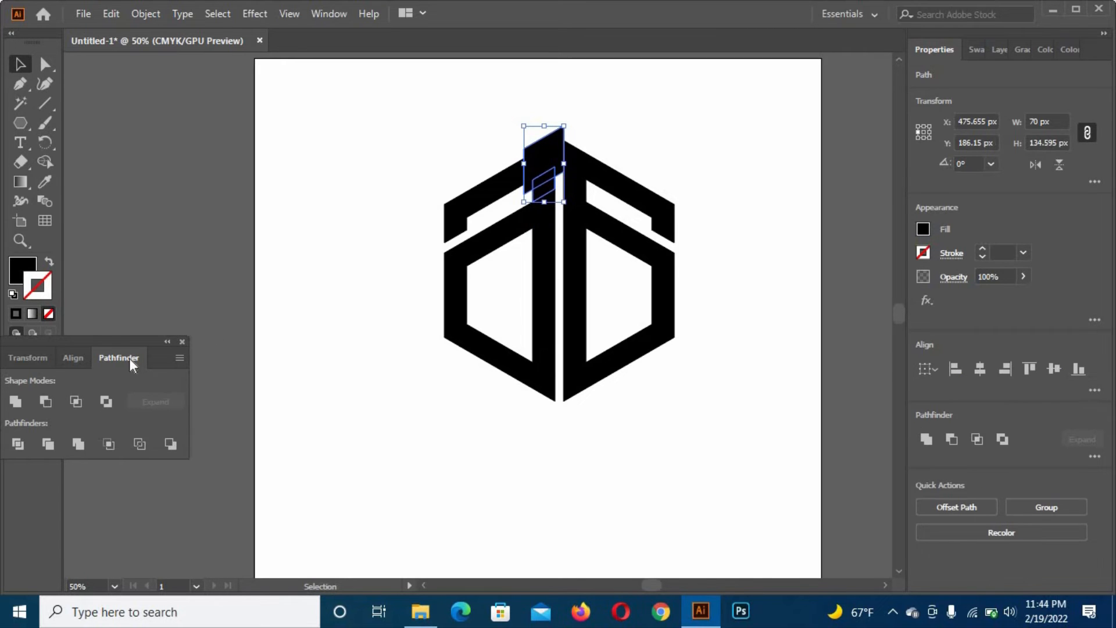
{"action": "left_click", "coordinate": [45, 403]}
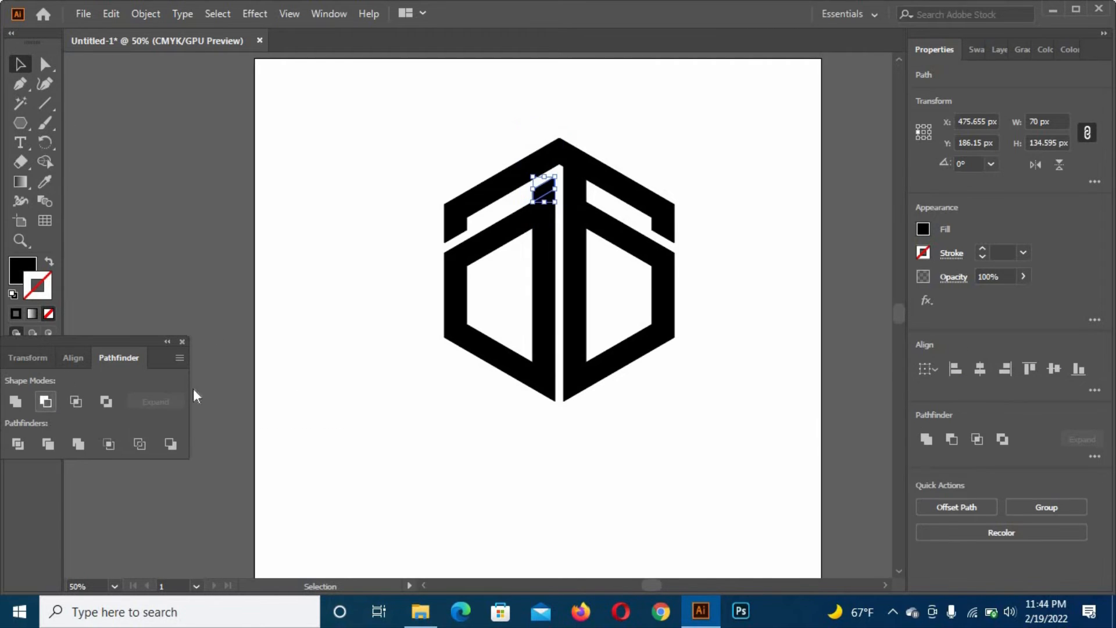
{"action": "left_click", "coordinate": [439, 394]}
- Offset the path of the top band piece over the right vertical line by 15 px
{"action": "left_click", "coordinate": [578, 155]}
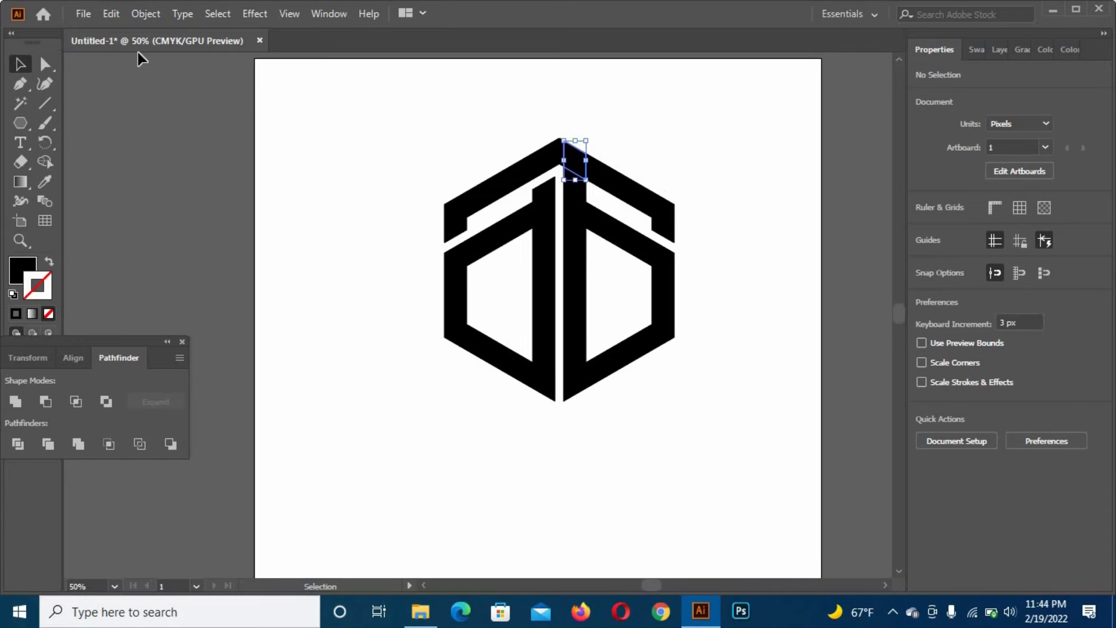
{"action": "left_click", "coordinate": [83, 14]}
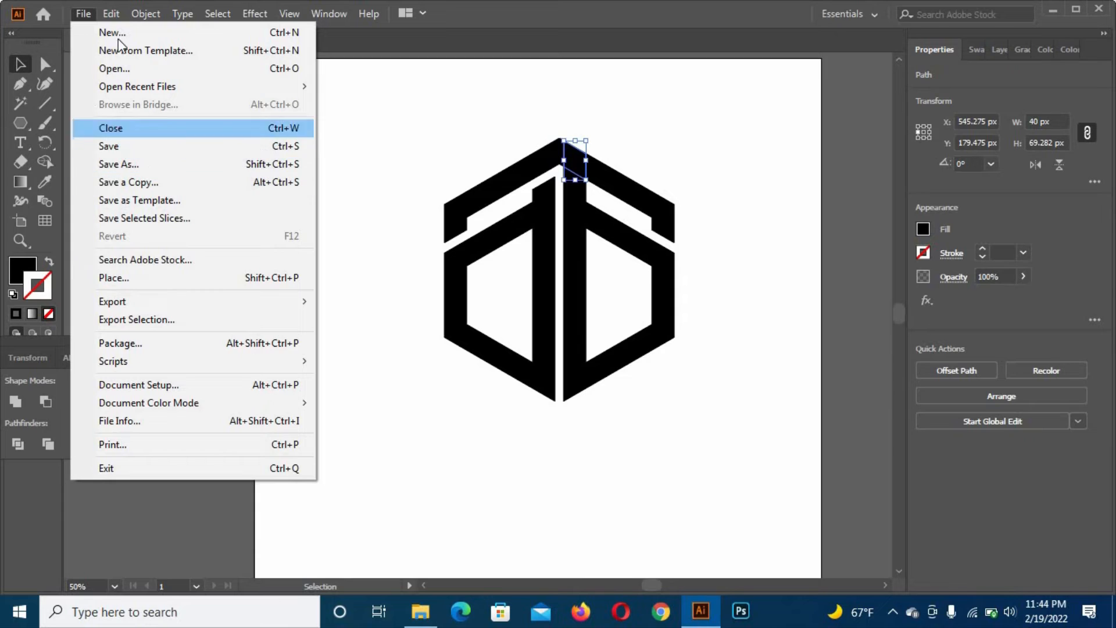
{"action": "mouse_move", "coordinate": [142, 11]}
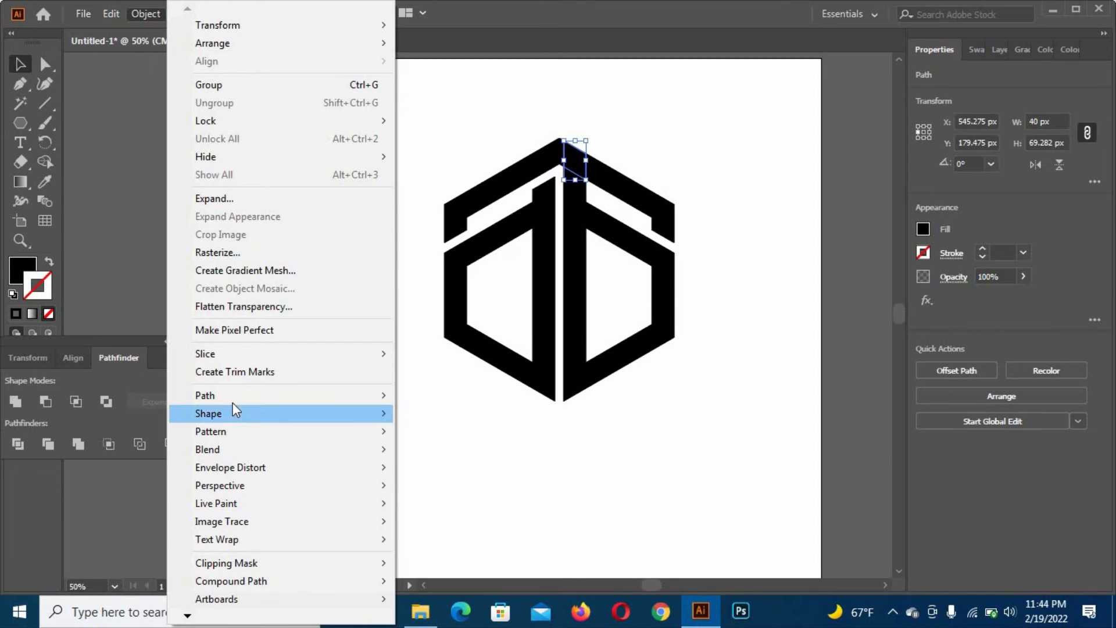
{"action": "mouse_move", "coordinate": [322, 388]}
{"action": "left_click", "coordinate": [483, 455]}
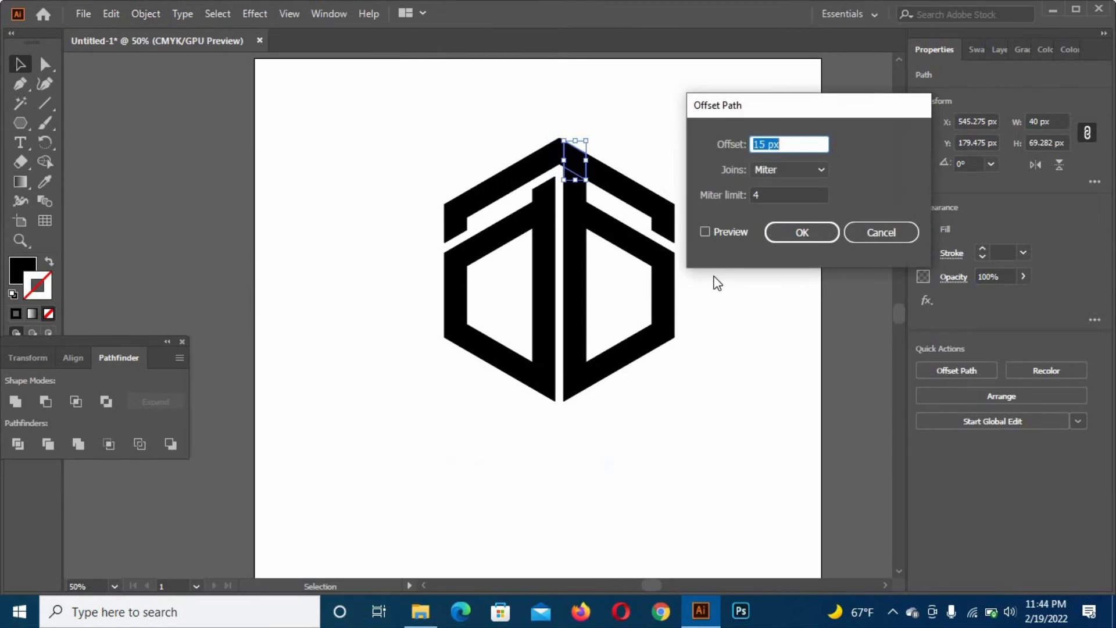
{"action": "left_click", "coordinate": [729, 232]}
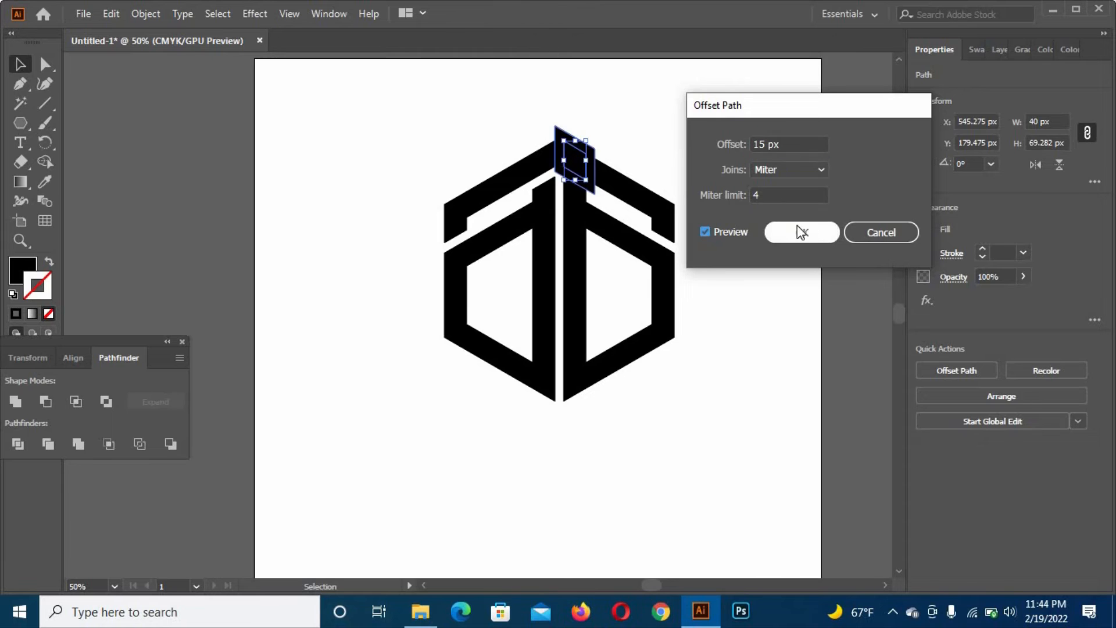
{"action": "left_click", "coordinate": [796, 228]}
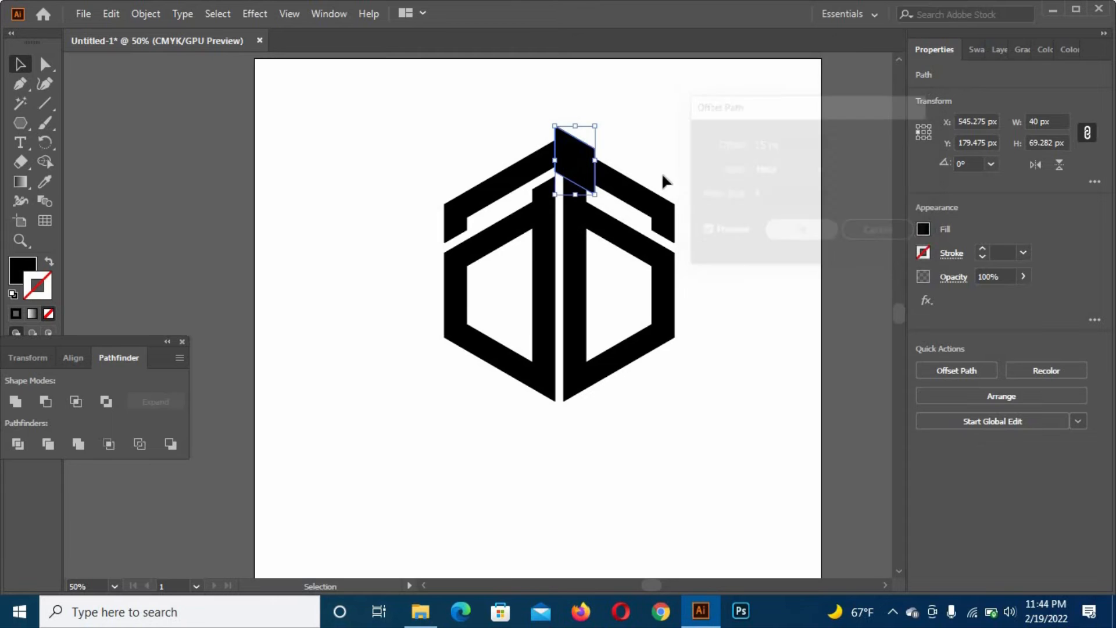
- Subtract the enlarged top piece from the right vertical line's upper segment with Minus Front
{"action": "left_click", "coordinate": [575, 194], "text": "shift"}
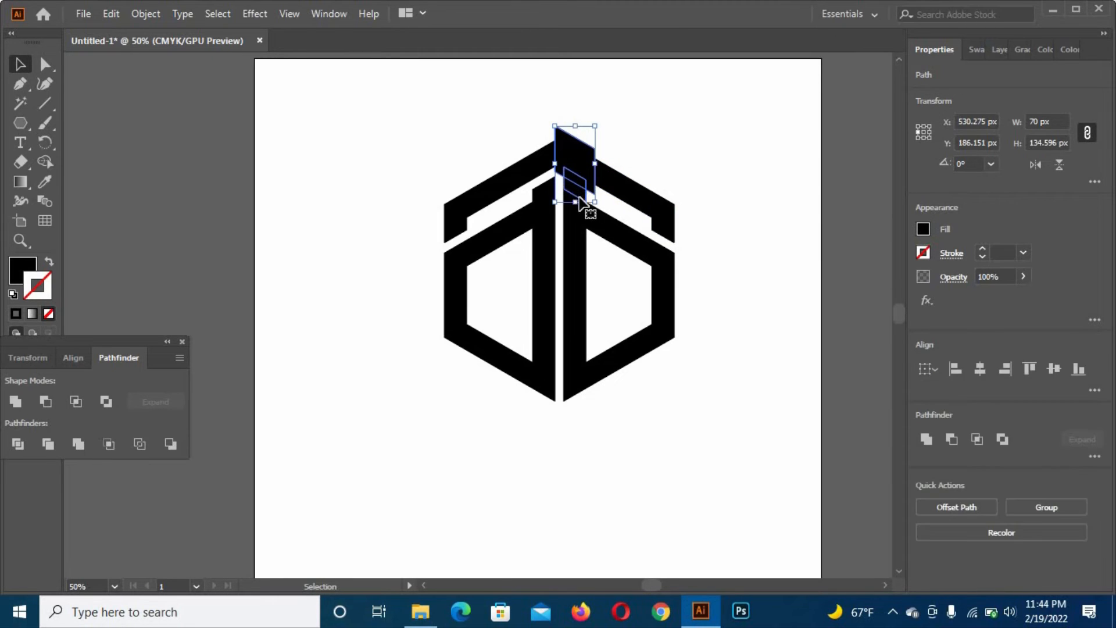
{"action": "left_click", "coordinate": [45, 401]}
{"action": "left_click", "coordinate": [344, 417]}
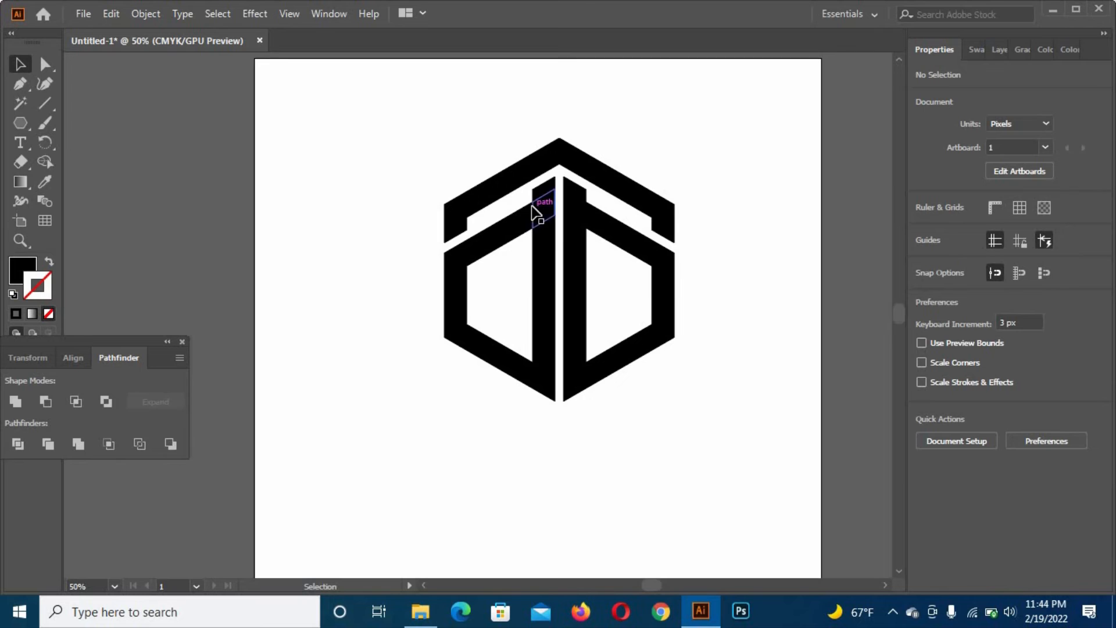
- Draw a temporary unfilled line beside the artboard, select all matching no-fill, no-stroke paths with the Magic Wand, and delete them
{"action": "left_click", "coordinate": [46, 101]}
{"action": "left_click_drag", "start_coordinate": [142, 111], "coordinate": [186, 334]}
{"action": "left_click", "coordinate": [21, 103]}
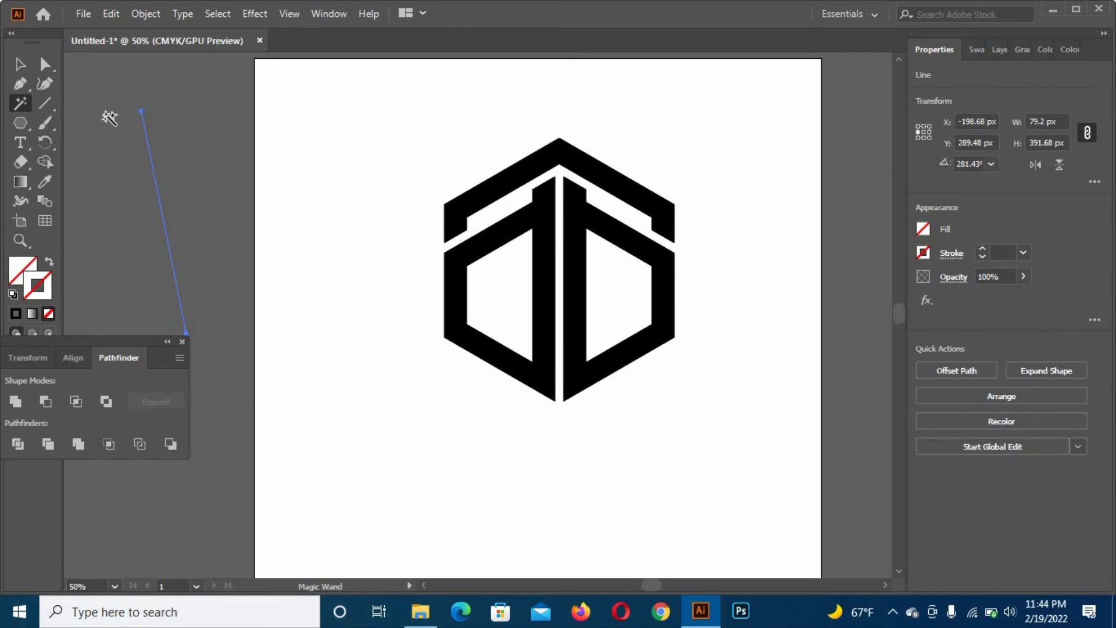
{"action": "left_click", "coordinate": [141, 111]}
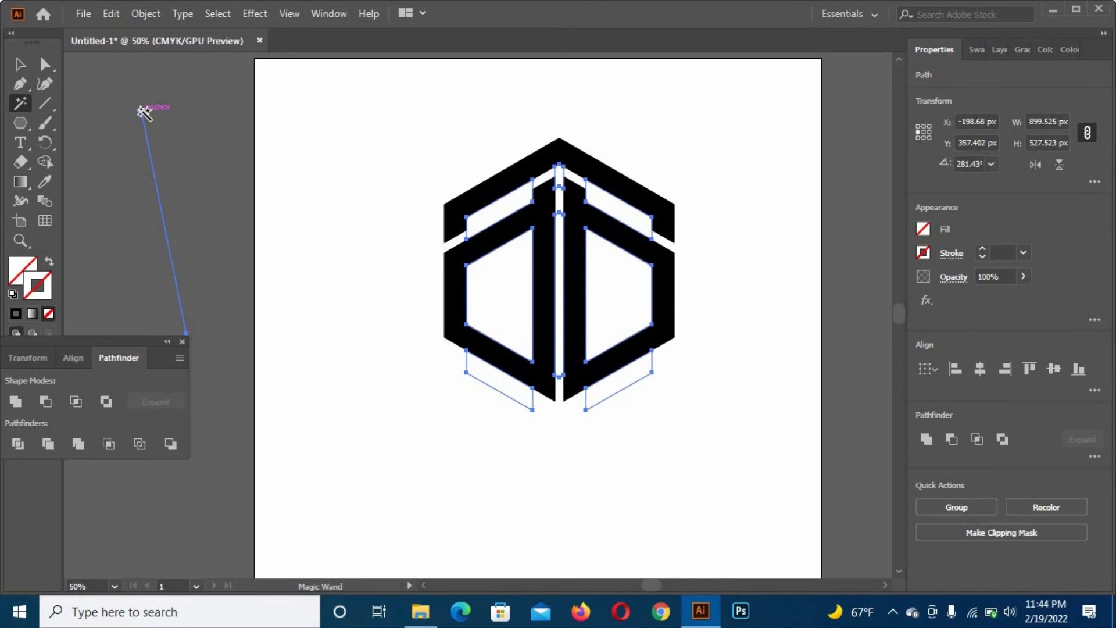
{"action": "left_click", "coordinate": [143, 112]}
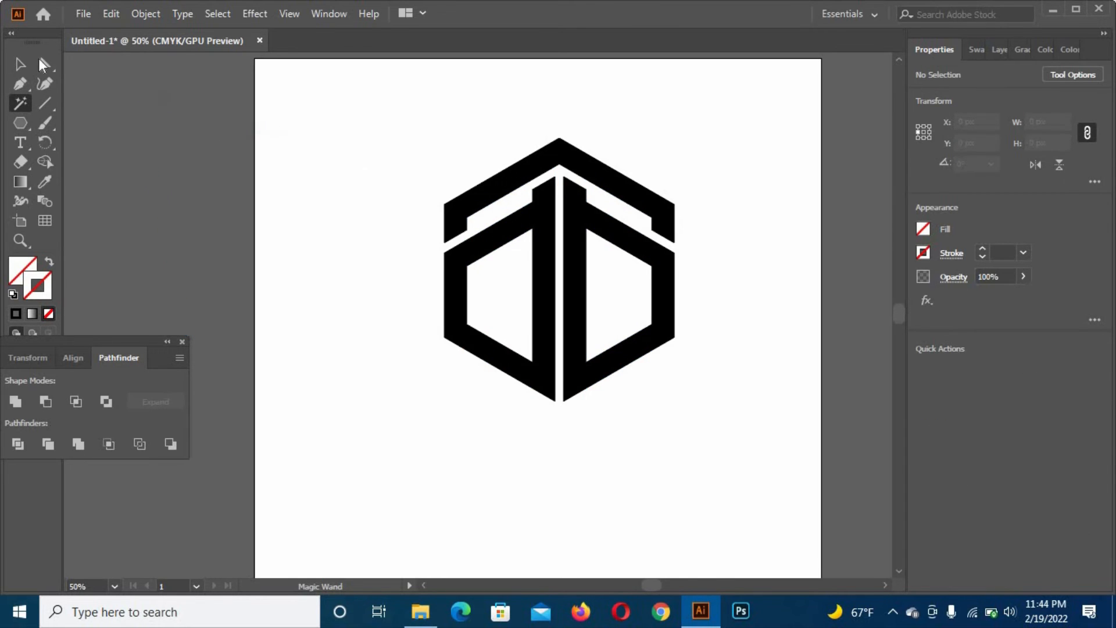
- Unite all the remaining black logo pieces into clean merged shapes
{"action": "key", "text": "v"}
{"action": "scroll", "coordinate": [770, 493], "scroll_direction": "right", "scroll_amount": 2}
{"action": "scroll", "coordinate": [771, 492], "scroll_direction": "right", "scroll_amount": 2}
{"action": "key", "text": "ctrl+a"}
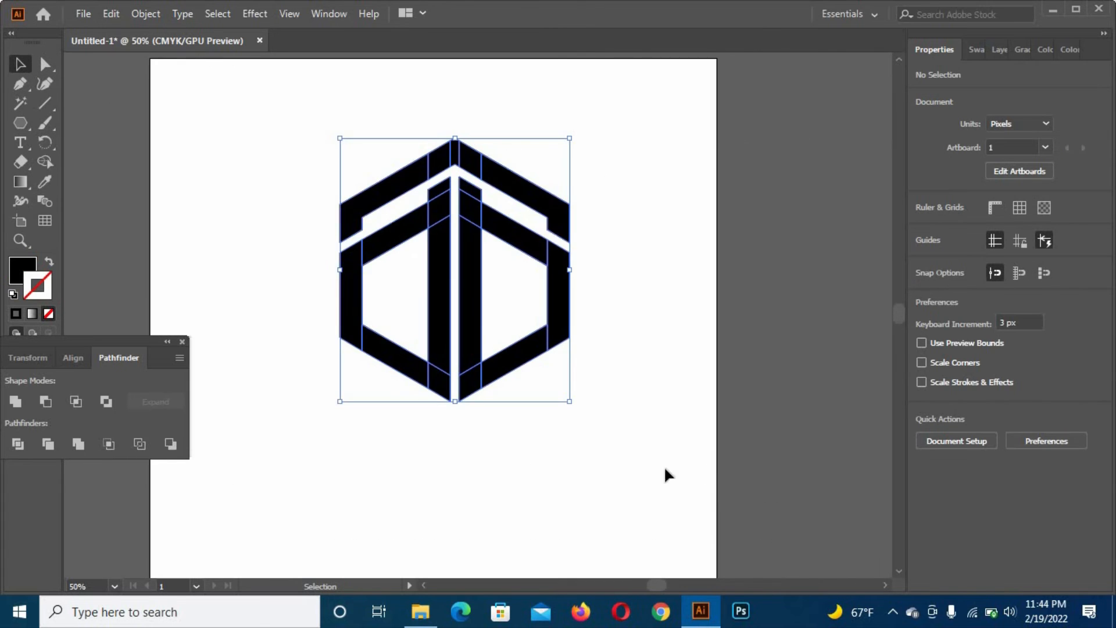
{"action": "left_click", "coordinate": [16, 401]}
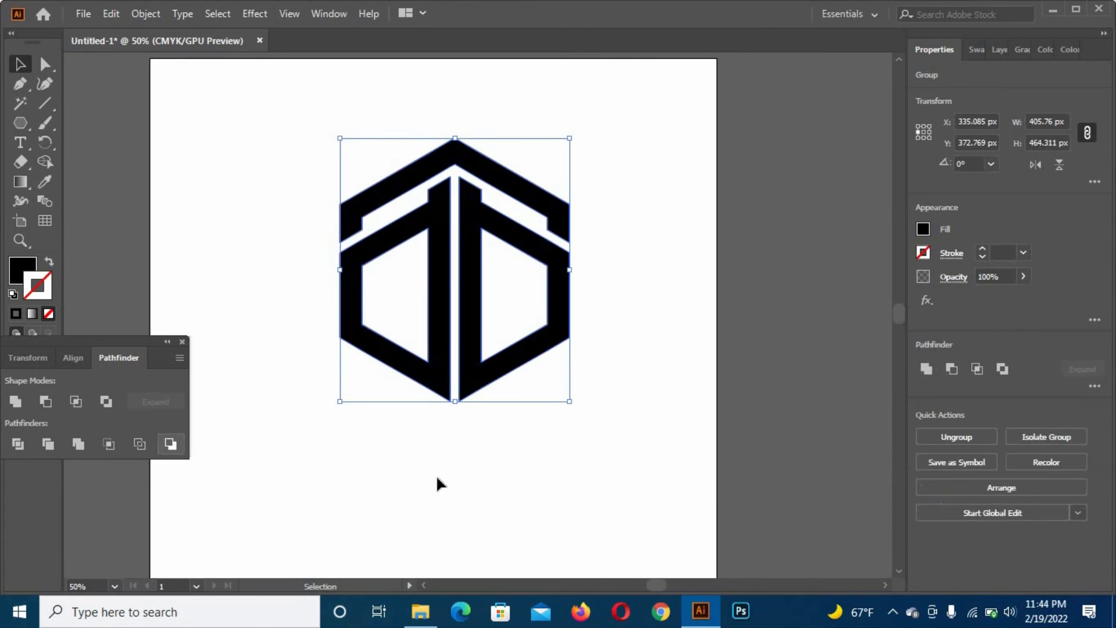
{"action": "left_click", "coordinate": [328, 359]}
- Move the anchor points of the top band's lower ends and both inner shapes' upper diagonals downward in 3 px increments
{"action": "key", "text": "a"}
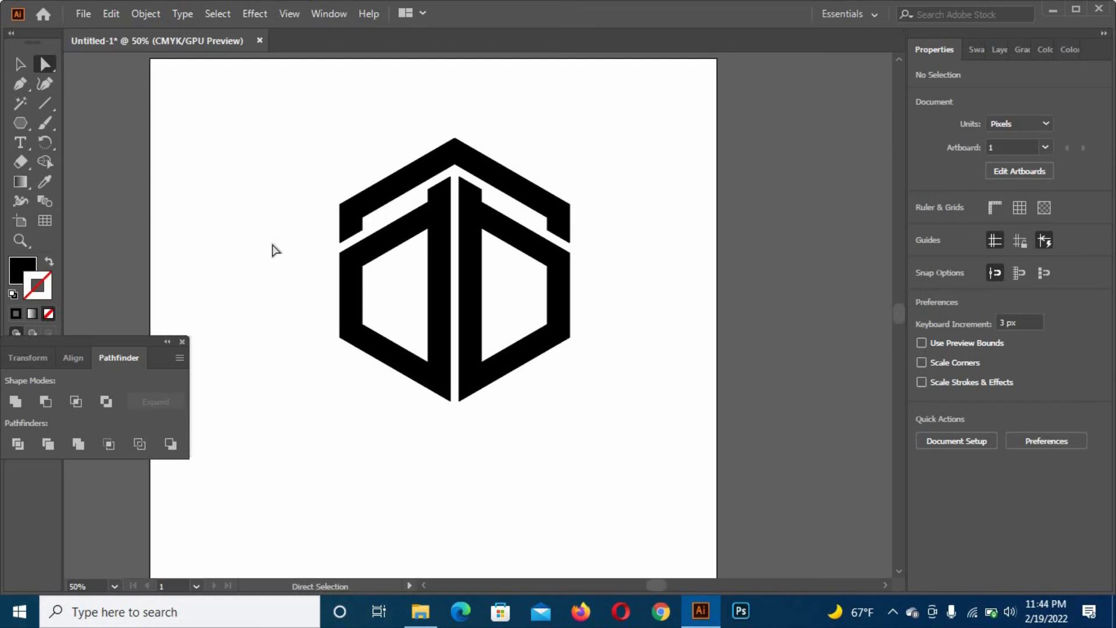
{"action": "left_click_drag", "start_coordinate": [308, 251], "coordinate": [616, 306]}
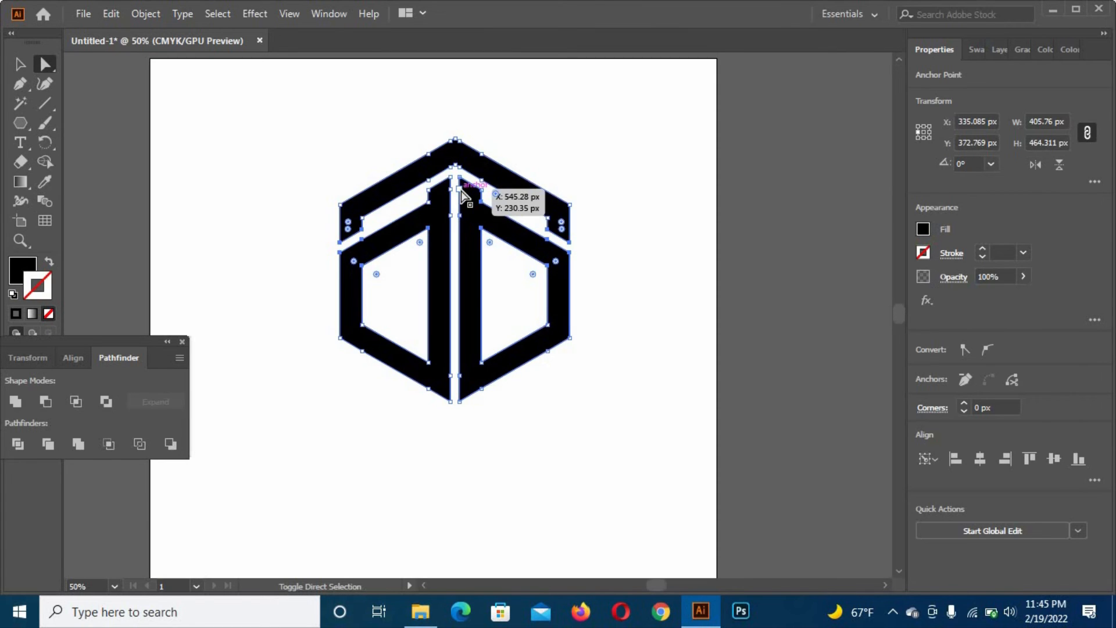
{"action": "left_click", "coordinate": [429, 202], "text": "shift"}
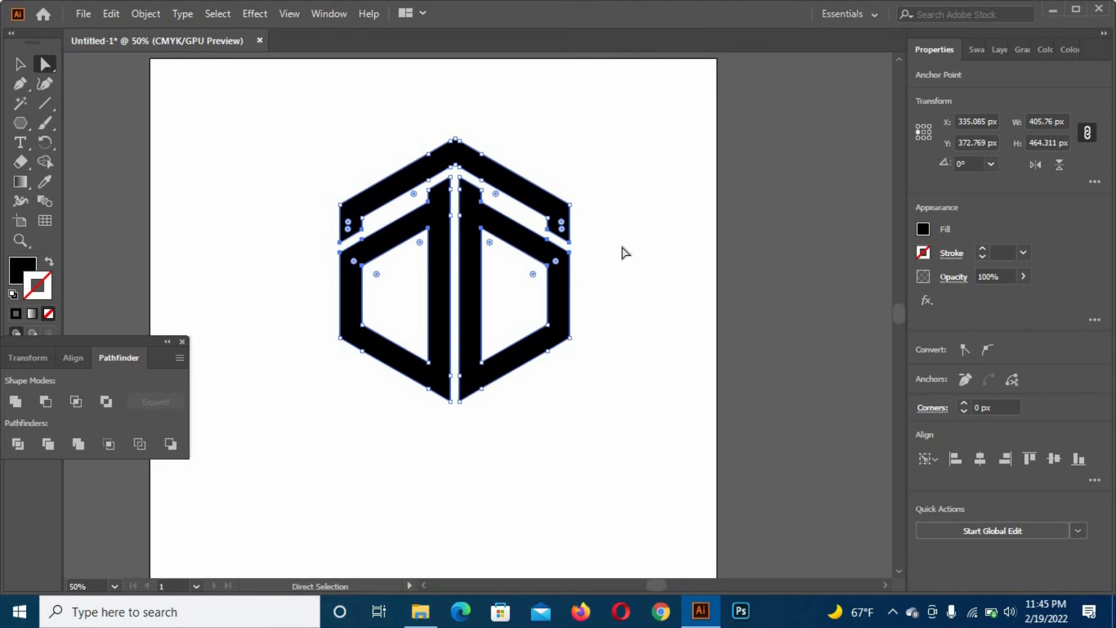
{"action": "key", "text": "Down"}
{"action": "key", "text": "Down"}
{"action": "key", "text": "Down"}
{"action": "key", "text": "Down"}
{"action": "key", "text": "Down"}
{"action": "key", "text": "Down"}
{"action": "key", "text": "Down"}
{"action": "key", "text": "Down"}
{"action": "key", "text": "Down"}
{"action": "key", "text": "Down"}
{"action": "key", "text": "Down"}
{"action": "key", "text": "Down"}
{"action": "key", "text": "Down"}
{"action": "key", "text": "Down"}
{"action": "key", "text": "Down"}
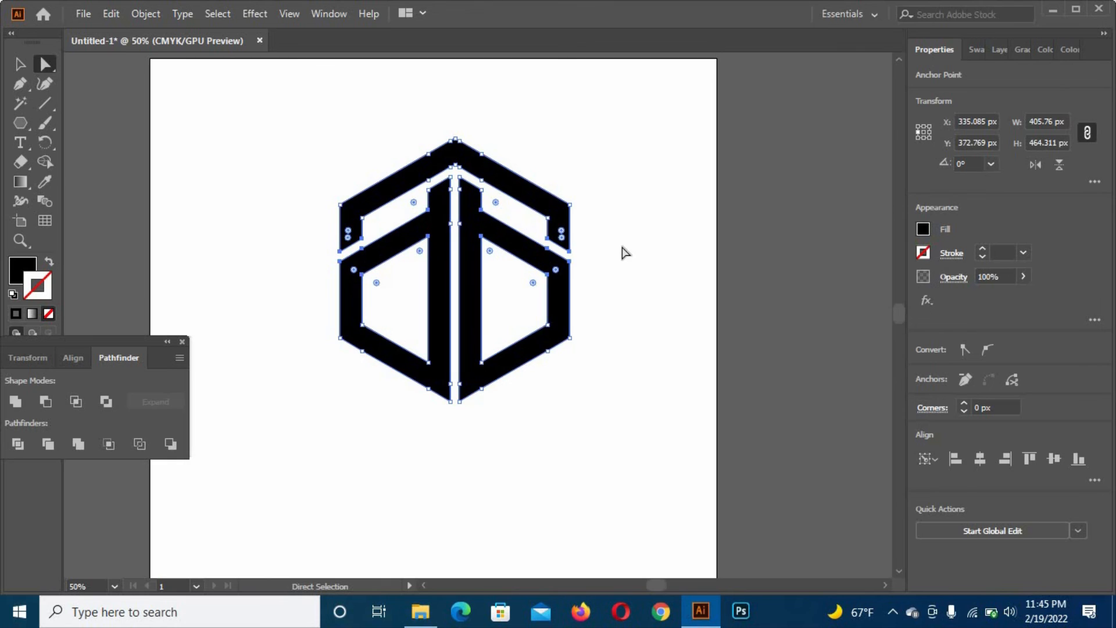
{"action": "key", "text": "Down"}
{"action": "key", "text": "Down"}
{"action": "key", "text": "Down"}
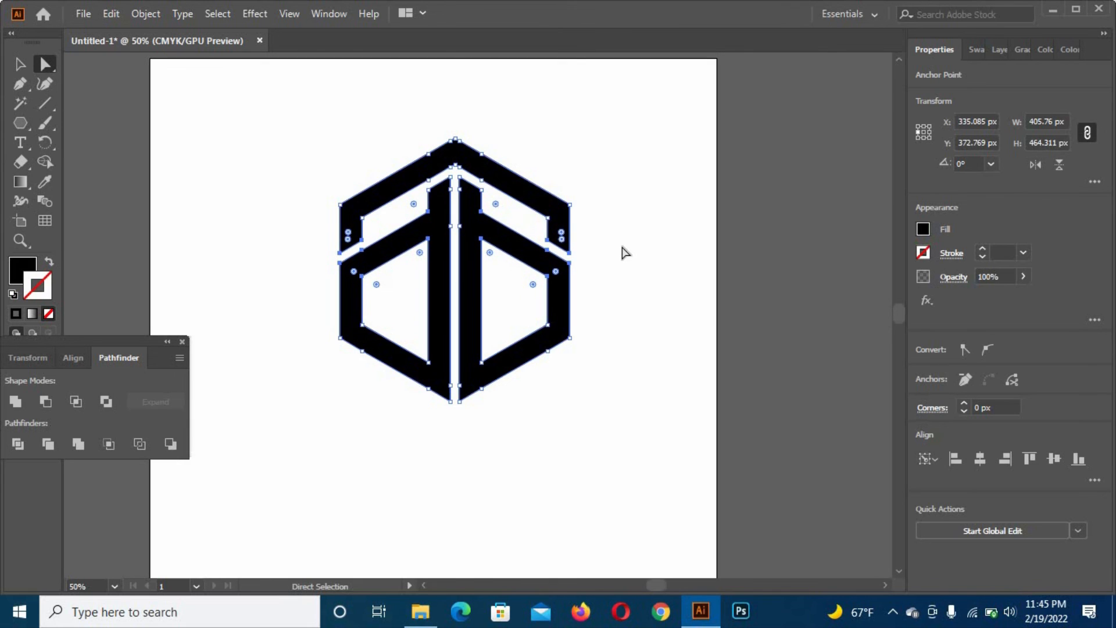
{"action": "key", "text": "Down"}
{"action": "key", "text": "Down"}
{"action": "key", "text": "Down"}
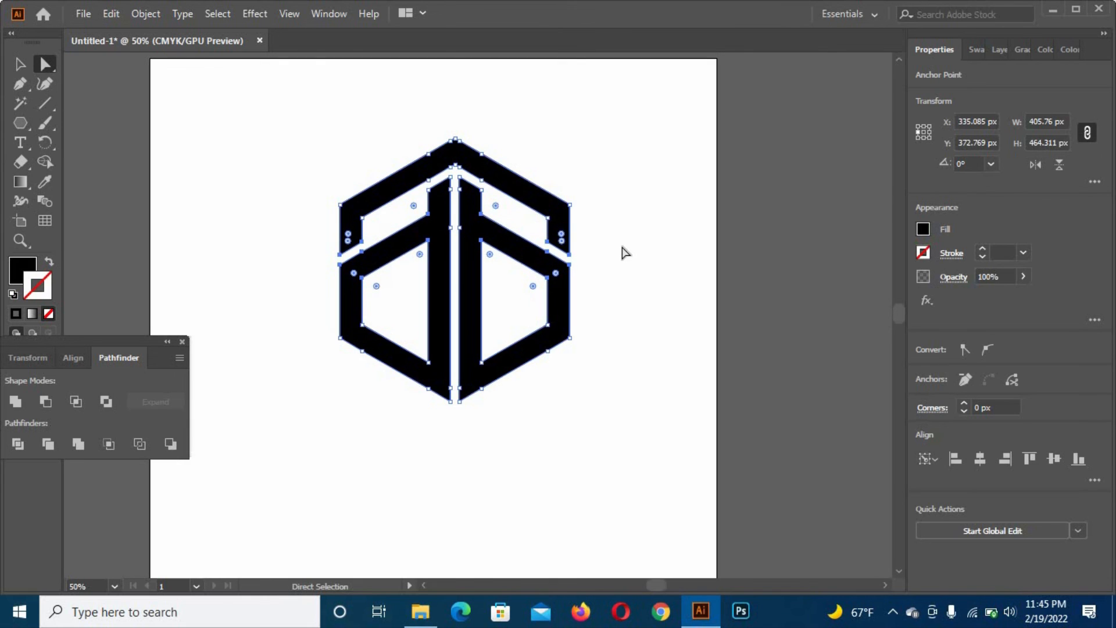
{"action": "left_click", "coordinate": [20, 65]}
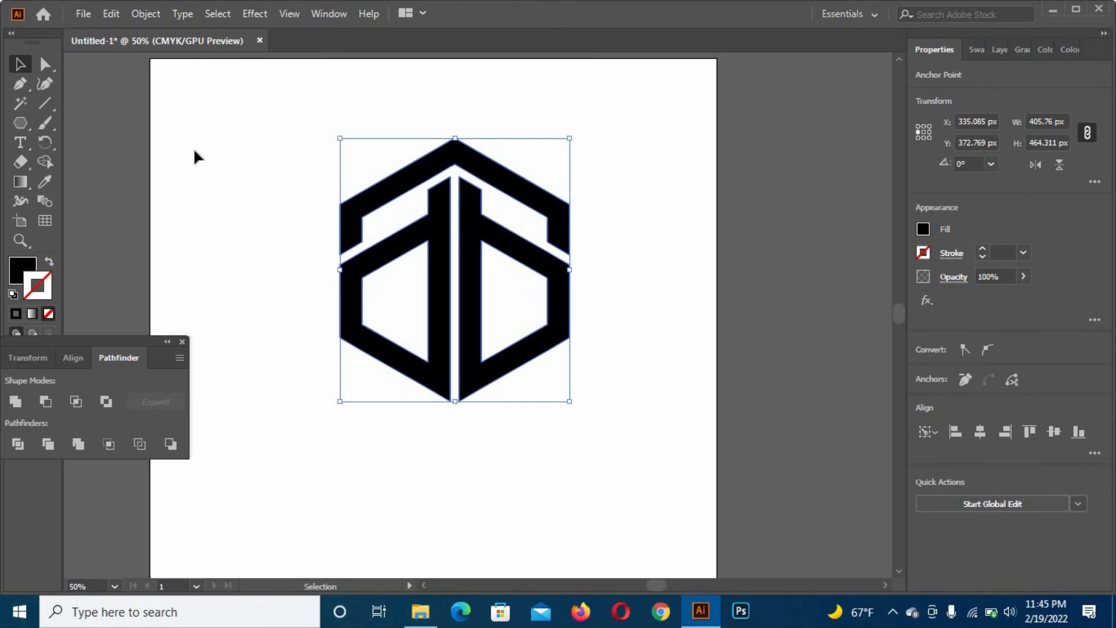
{"action": "left_click", "coordinate": [195, 156]}
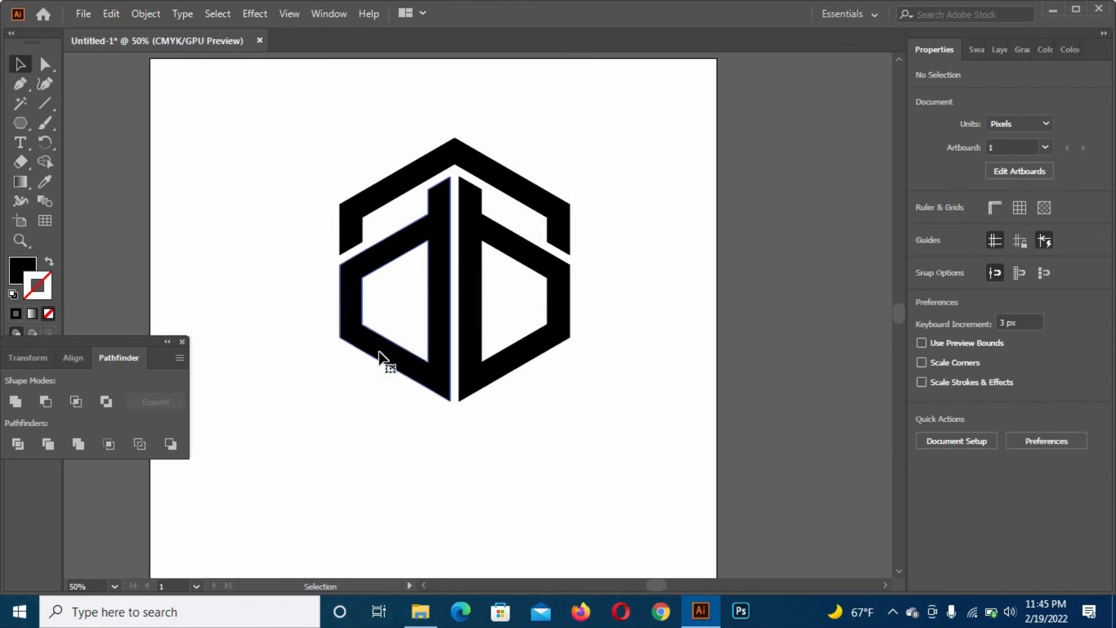
- Center the logo group horizontally and vertically on the artboard
{"action": "left_click", "coordinate": [384, 361]}
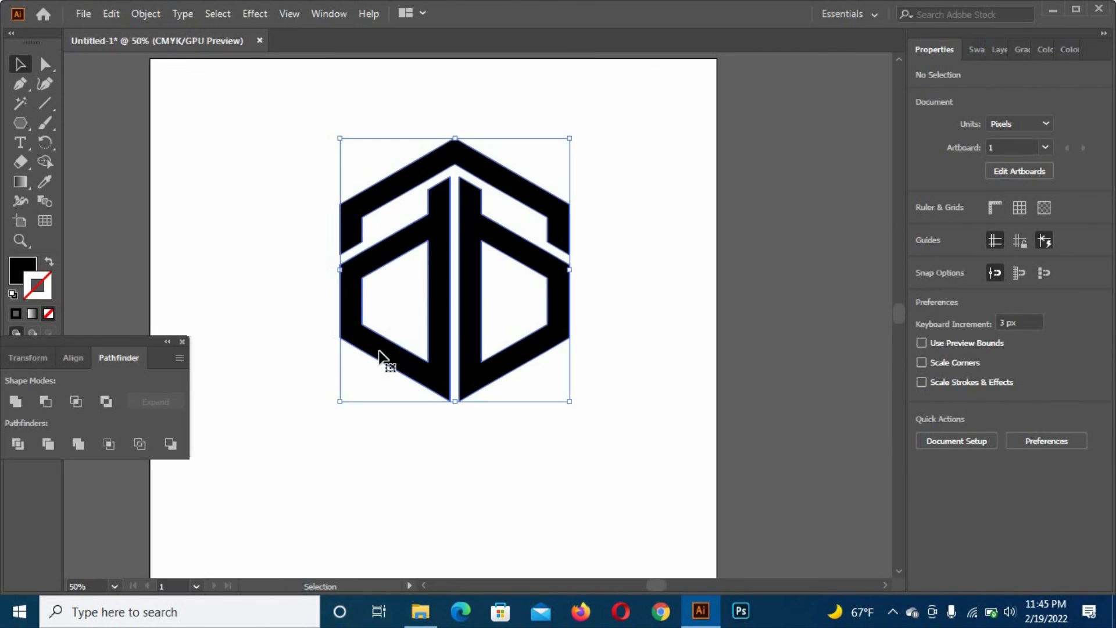
{"action": "left_click", "coordinate": [73, 357]}
{"action": "left_click", "coordinate": [166, 499]}
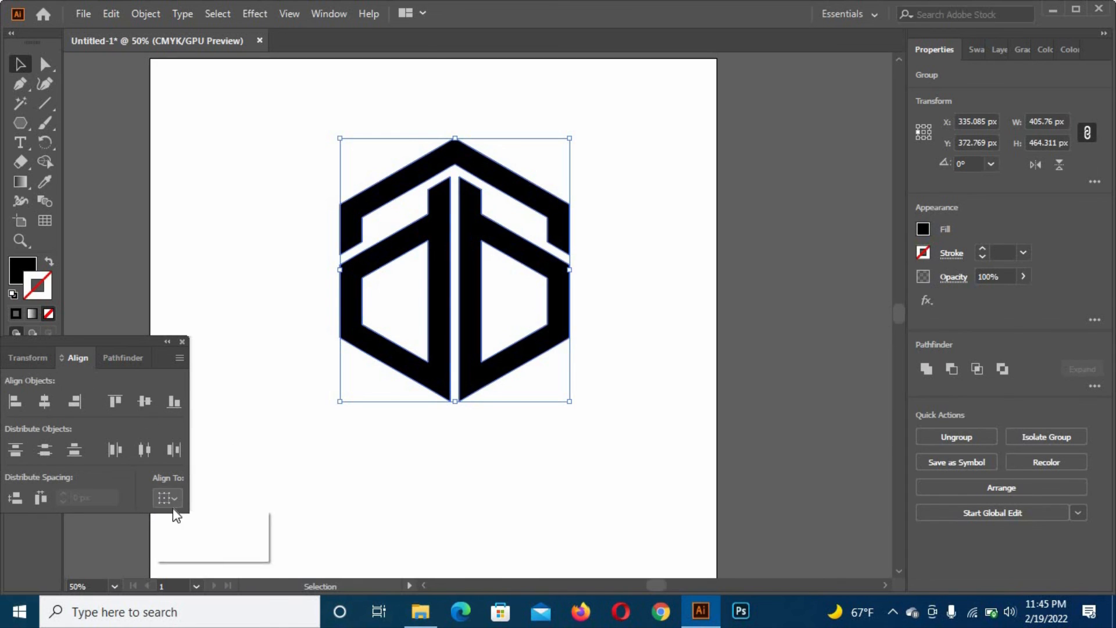
{"action": "left_click", "coordinate": [207, 553]}
{"action": "left_click", "coordinate": [44, 401]}
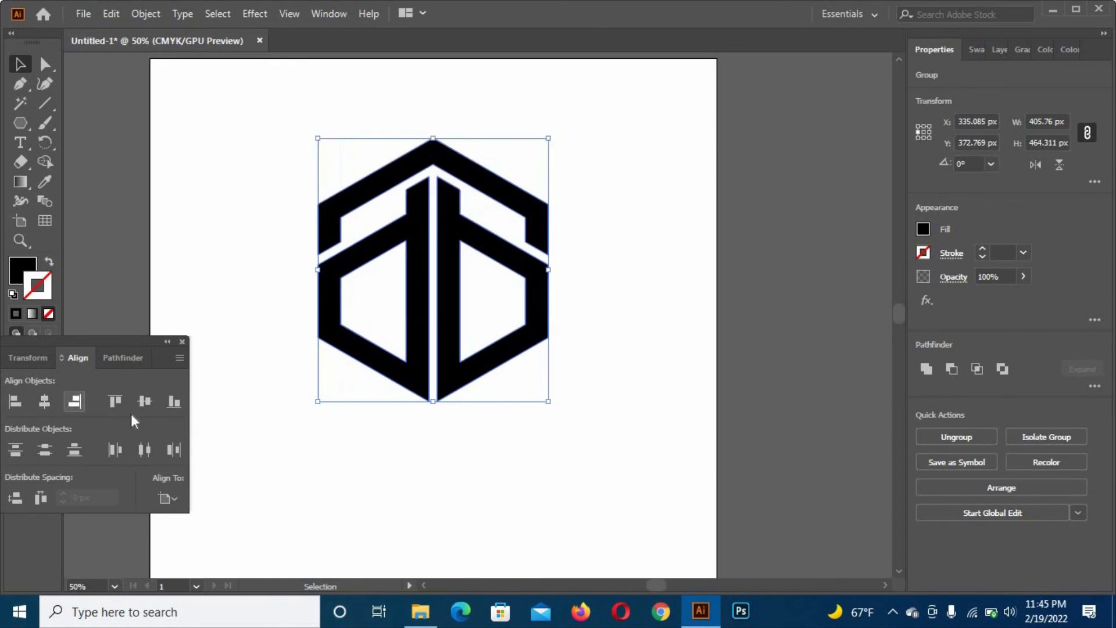
{"action": "left_click", "coordinate": [145, 401]}
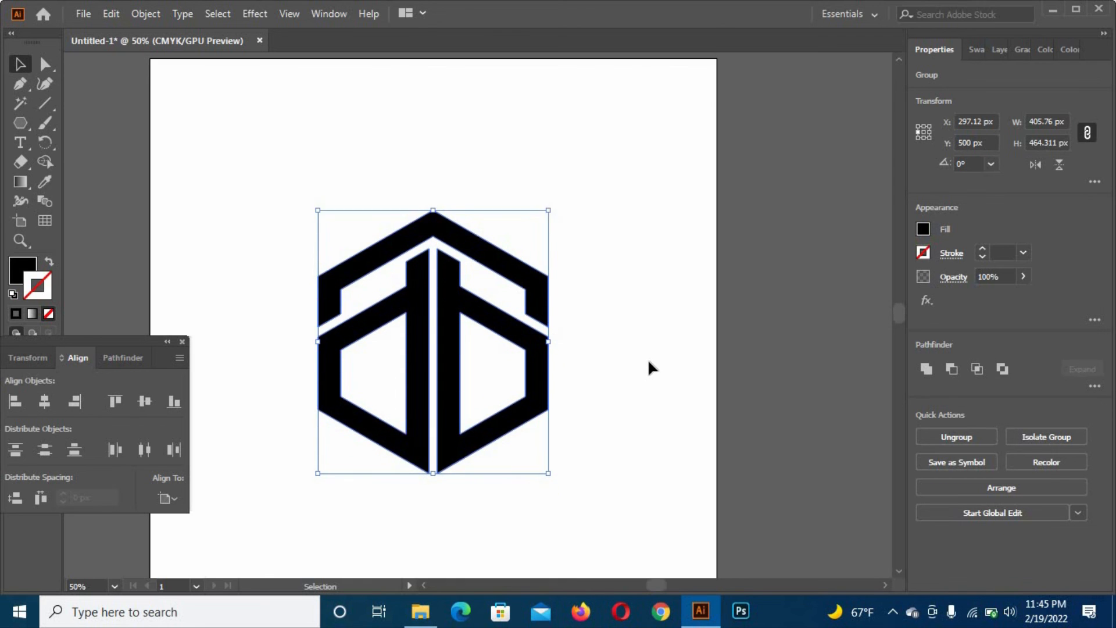
{"action": "scroll", "coordinate": [681, 352], "scroll_direction": "left", "scroll_amount": 3}
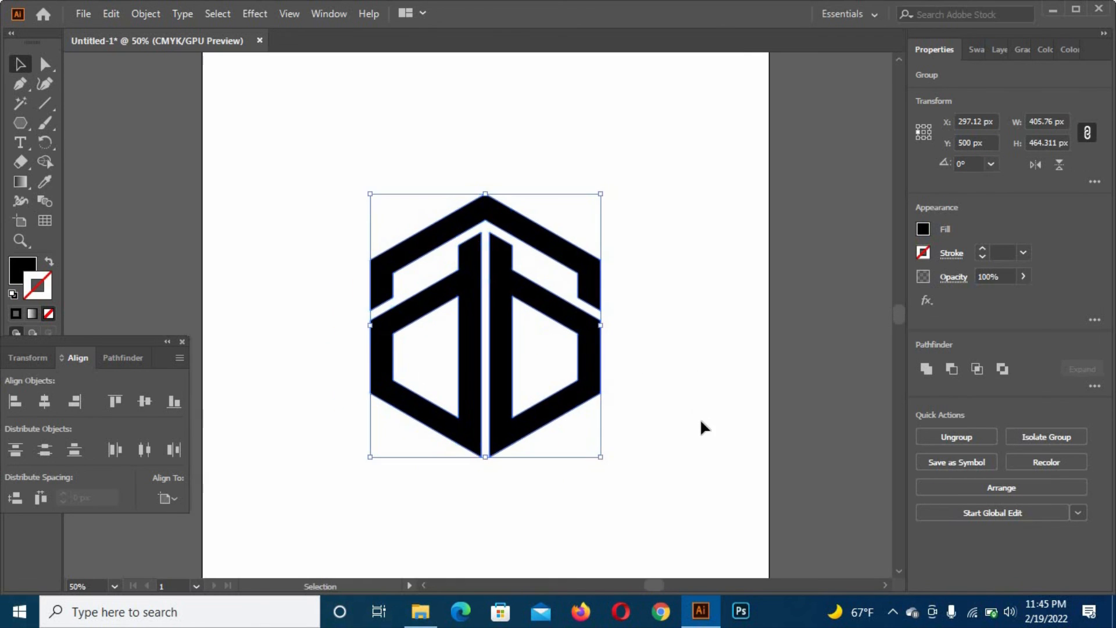